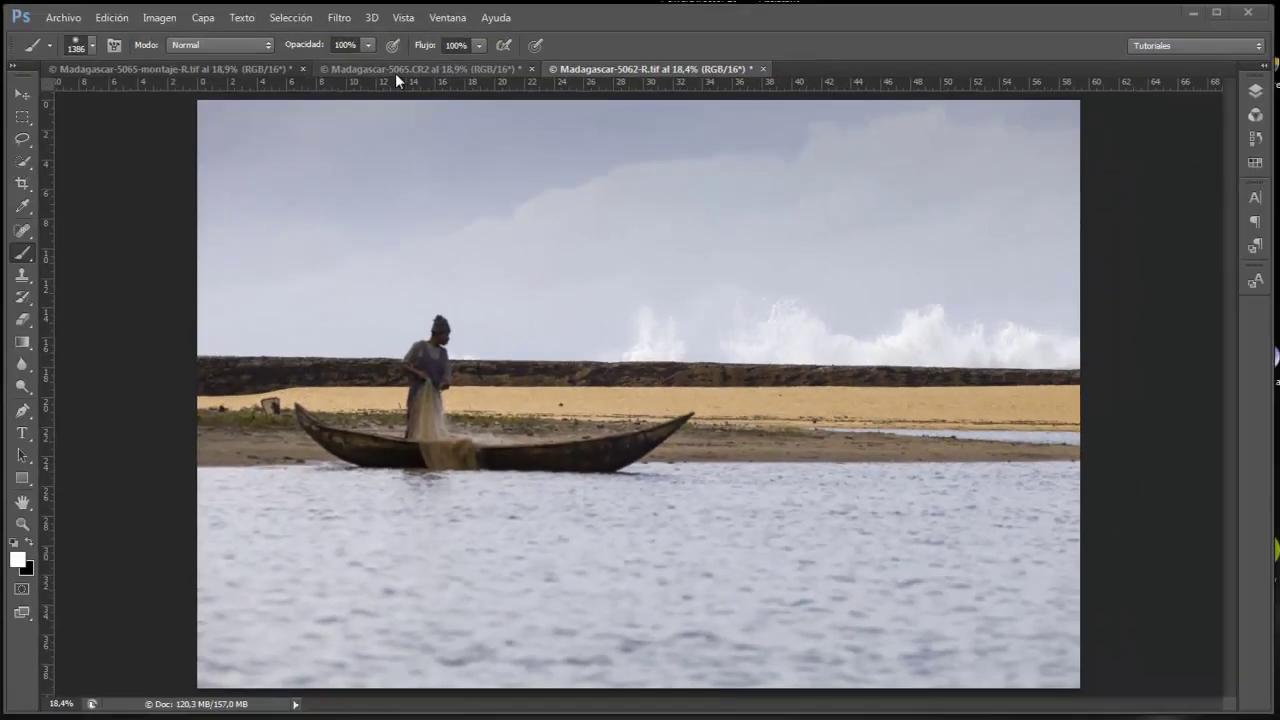
Look through the open photos and return to Madagascar-5062-R.tif.
click(395, 69)
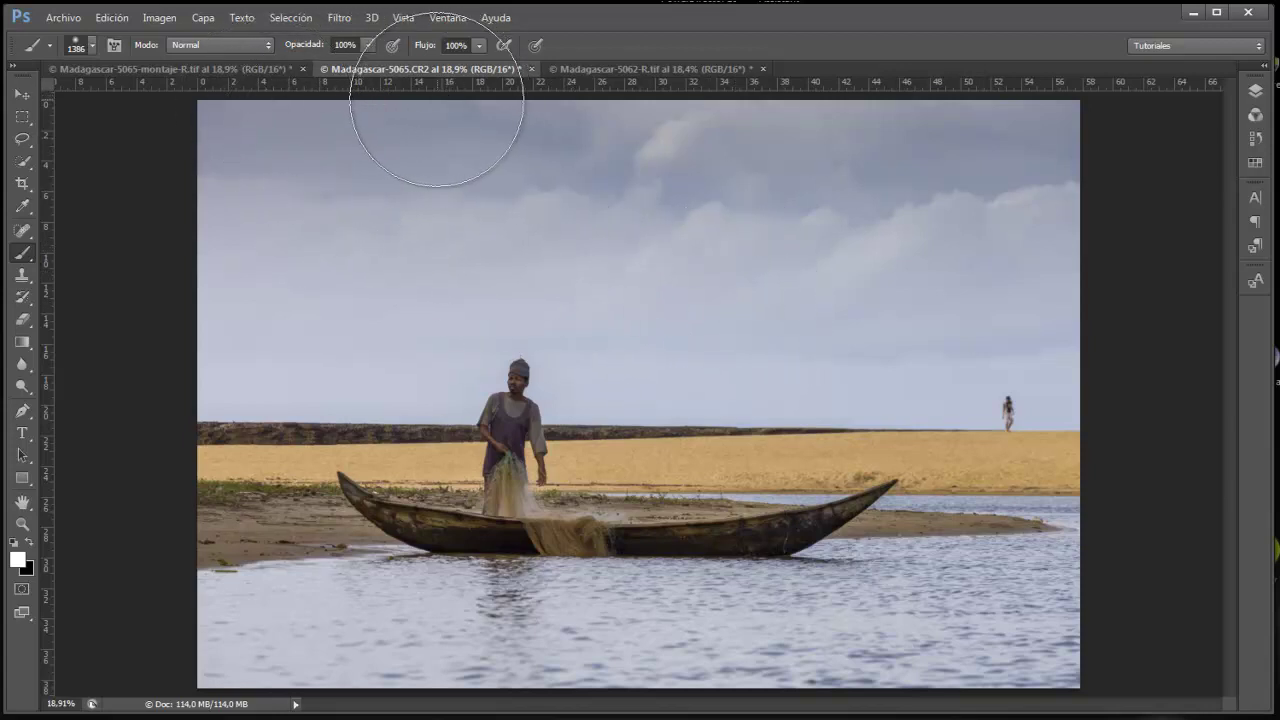
click(242, 68)
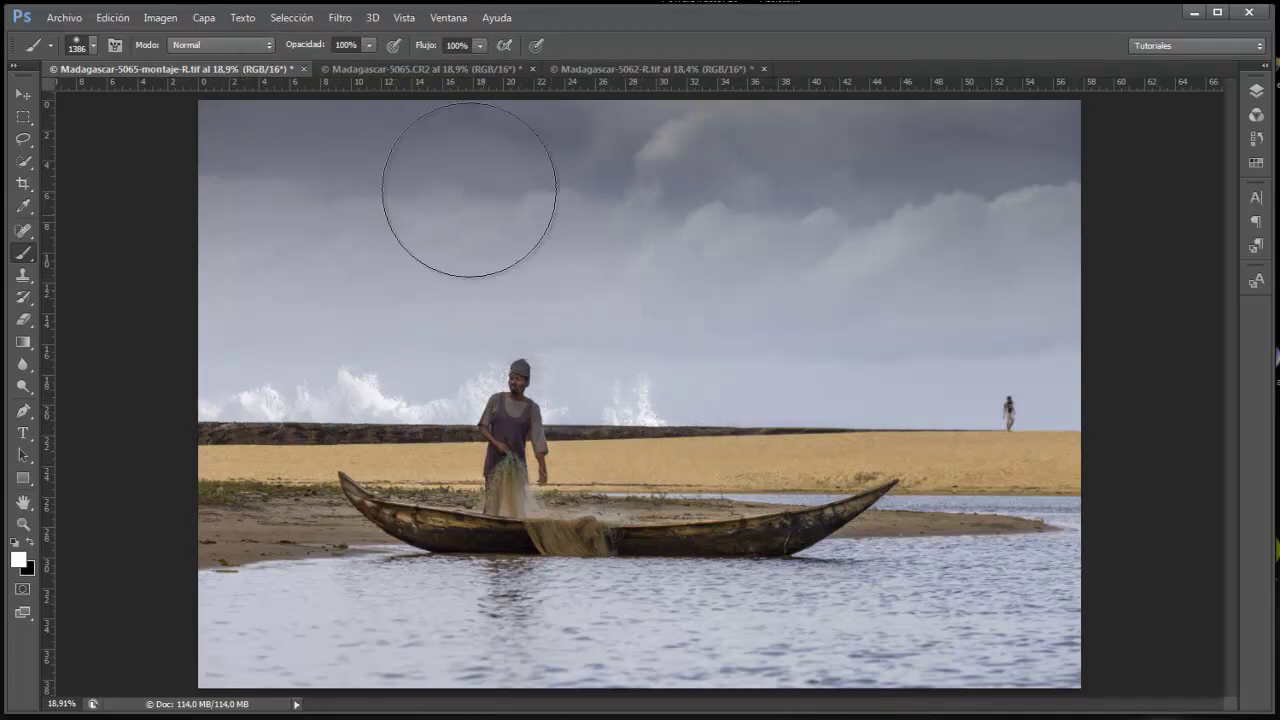
click(591, 71)
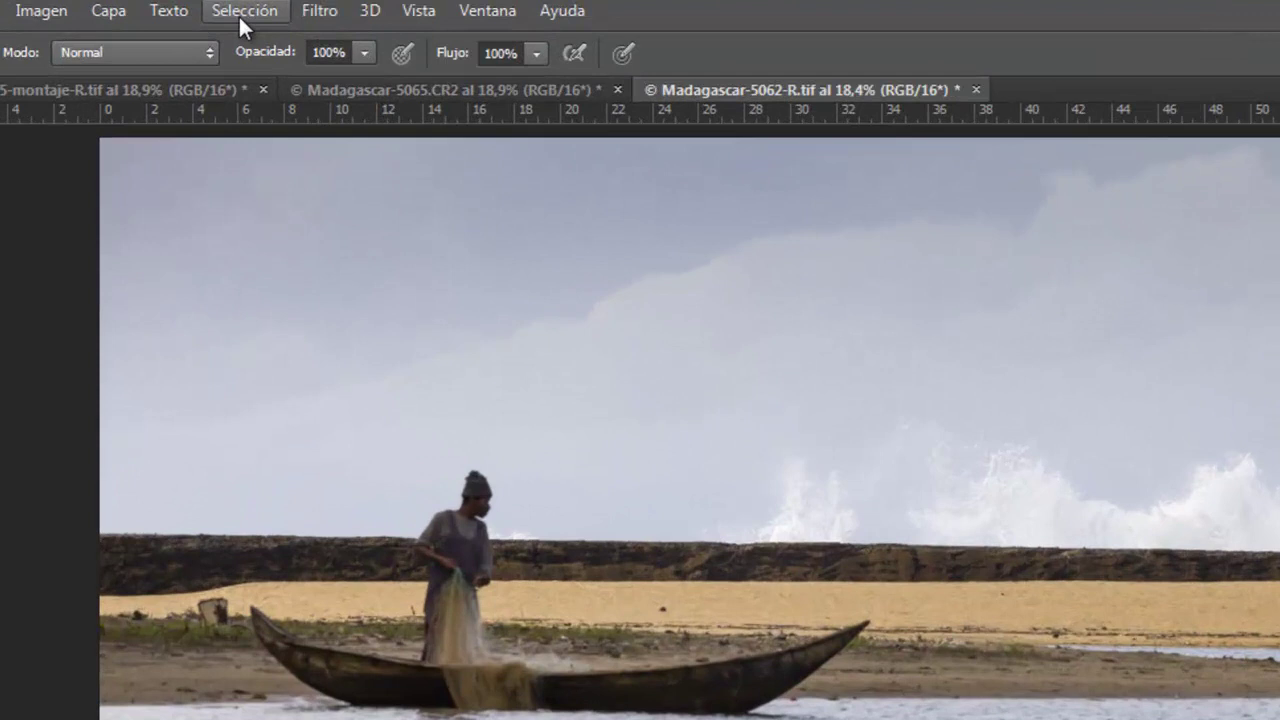
Start a Gama de colores selection sampling the canoe, with Tolerancia lowered to 17.
click(288, 19)
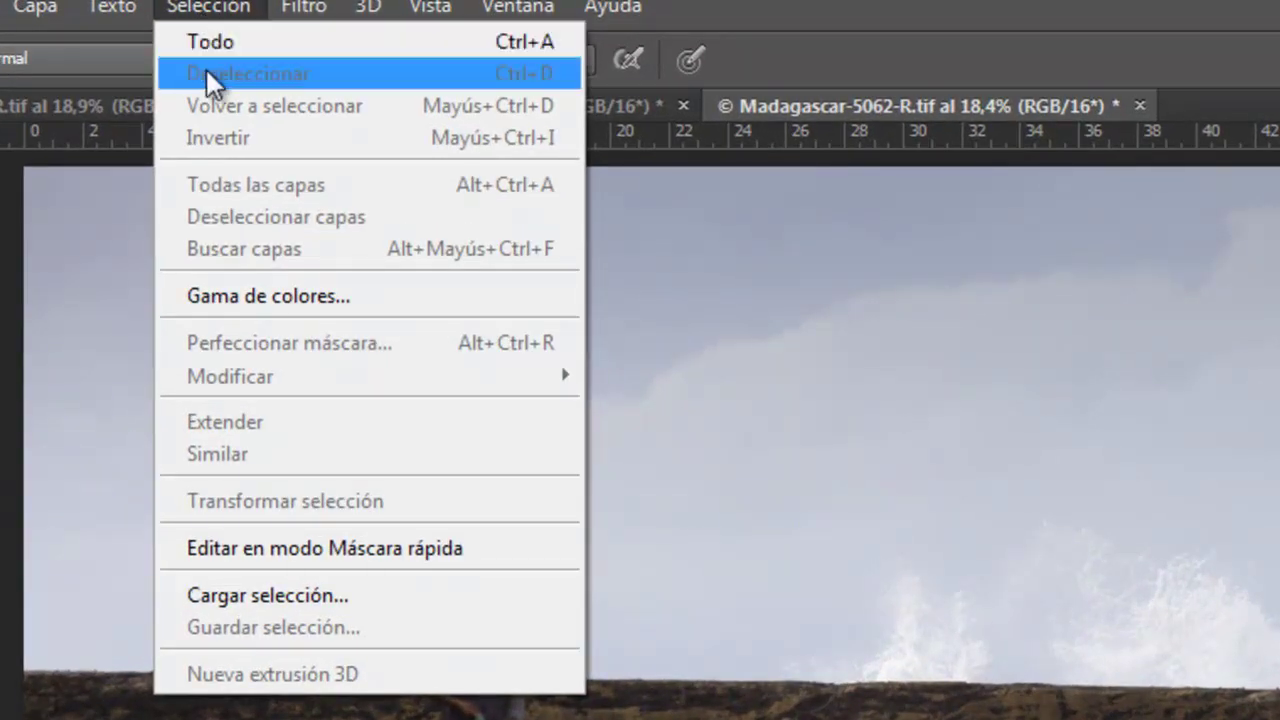
click(282, 296)
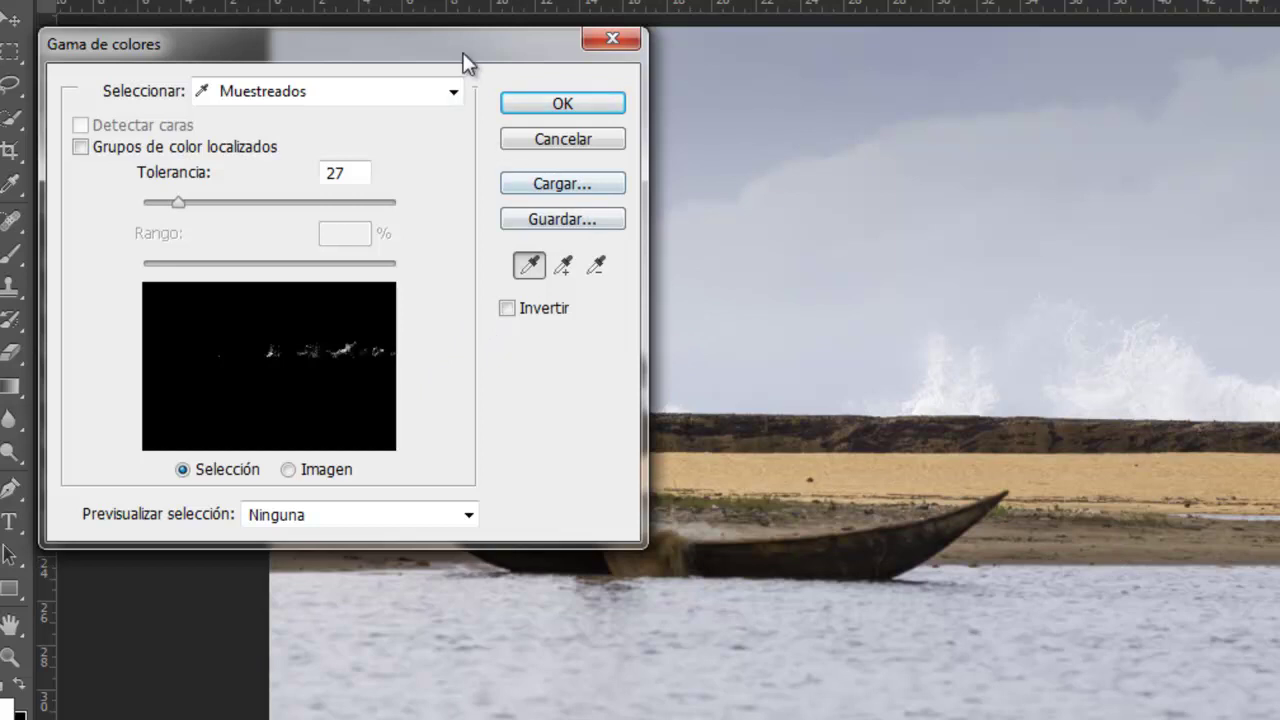
drag(464, 64, 497, 0)
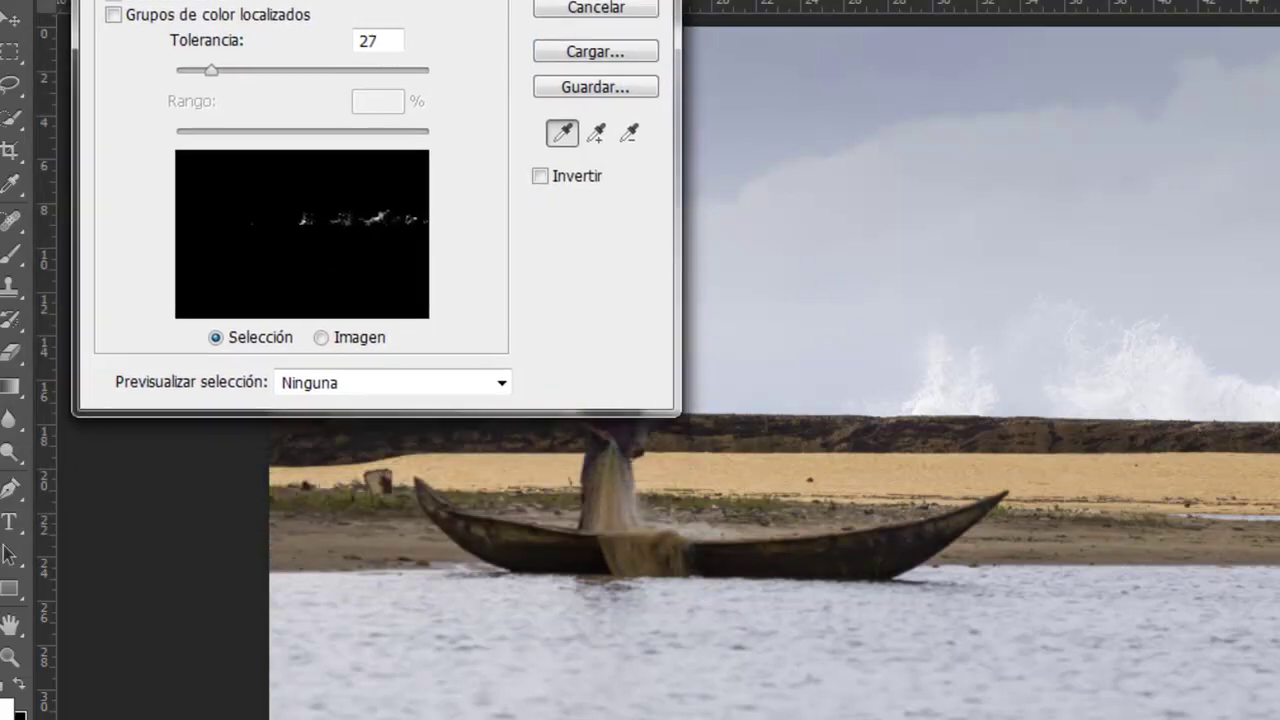
click(897, 566)
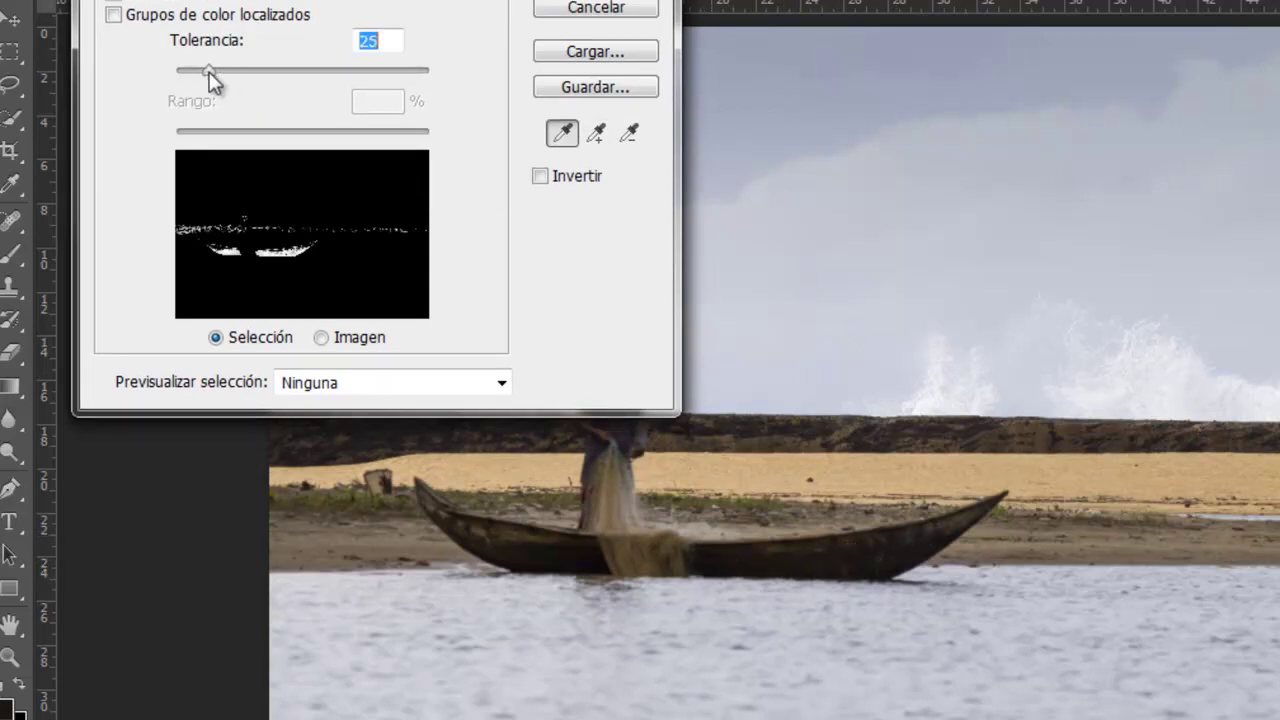
mouse_move(211, 72)
mouse_down()
mouse_move(184, 73)
mouse_move(336, 89)
mouse_up()
drag(338, 98, 197, 94)
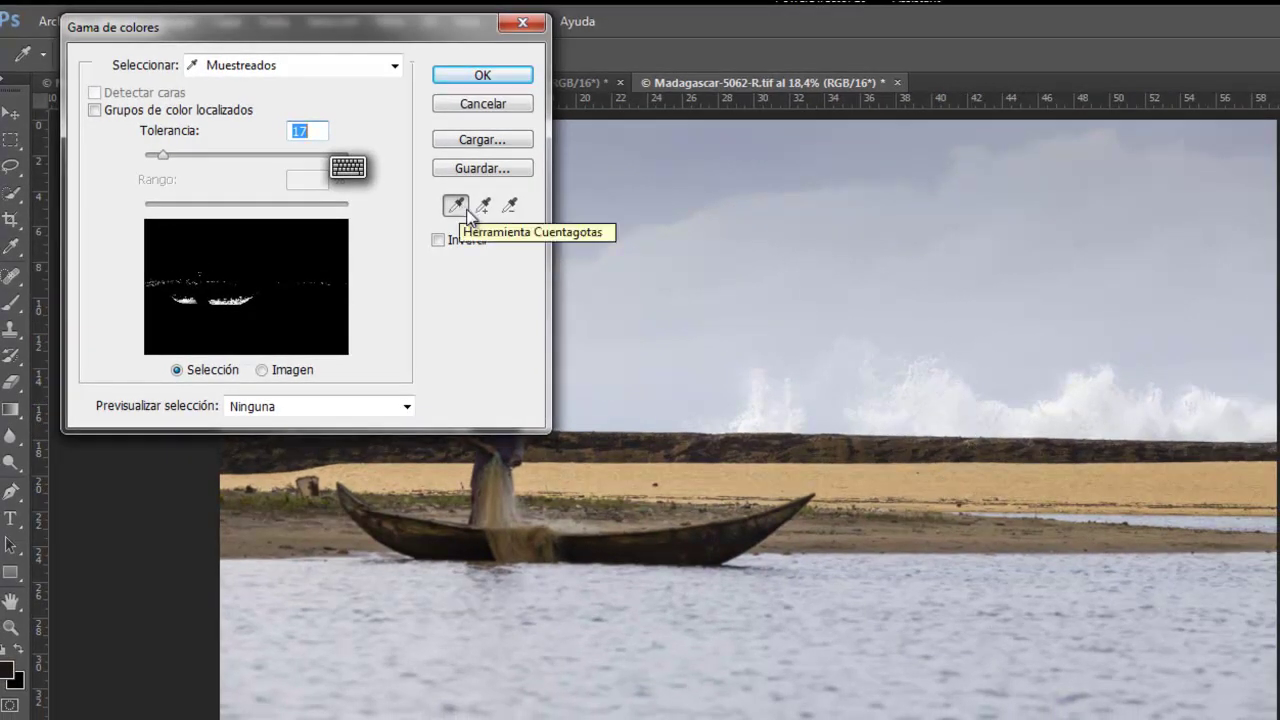
Try adding canoe colours, then resample only the white wave spray at tolerance 6.
click(972, 406)
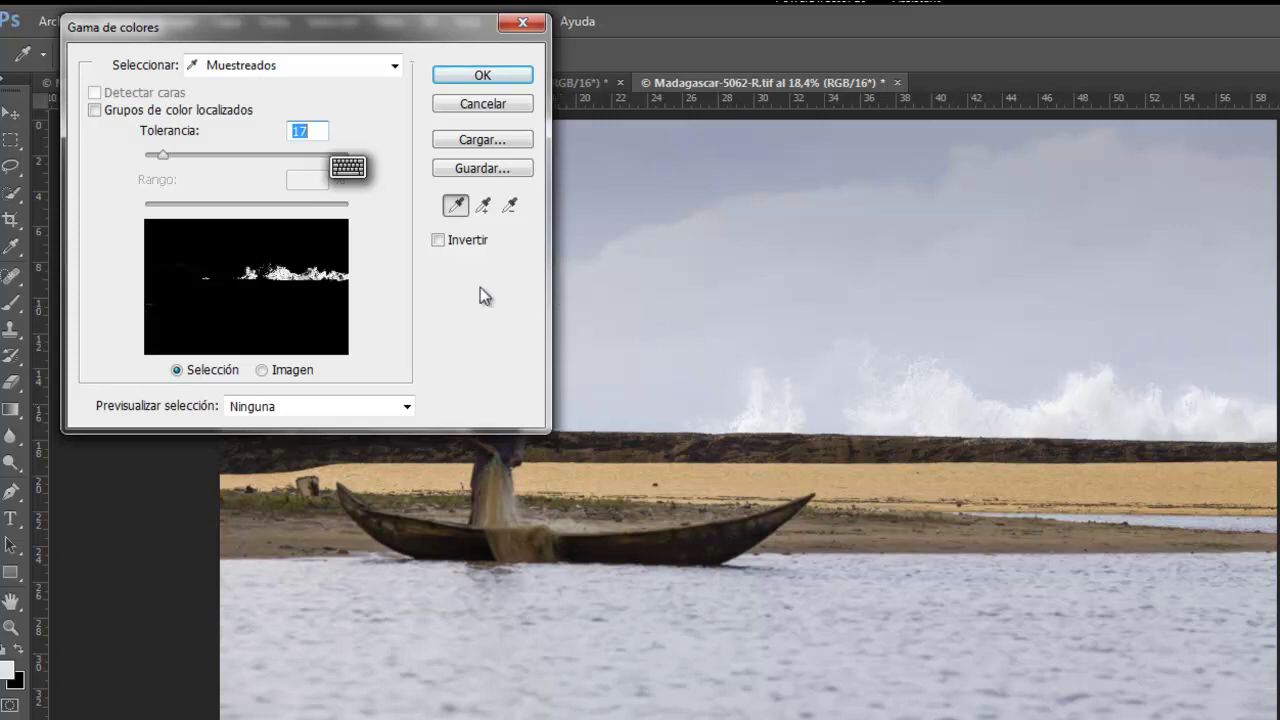
click(485, 207)
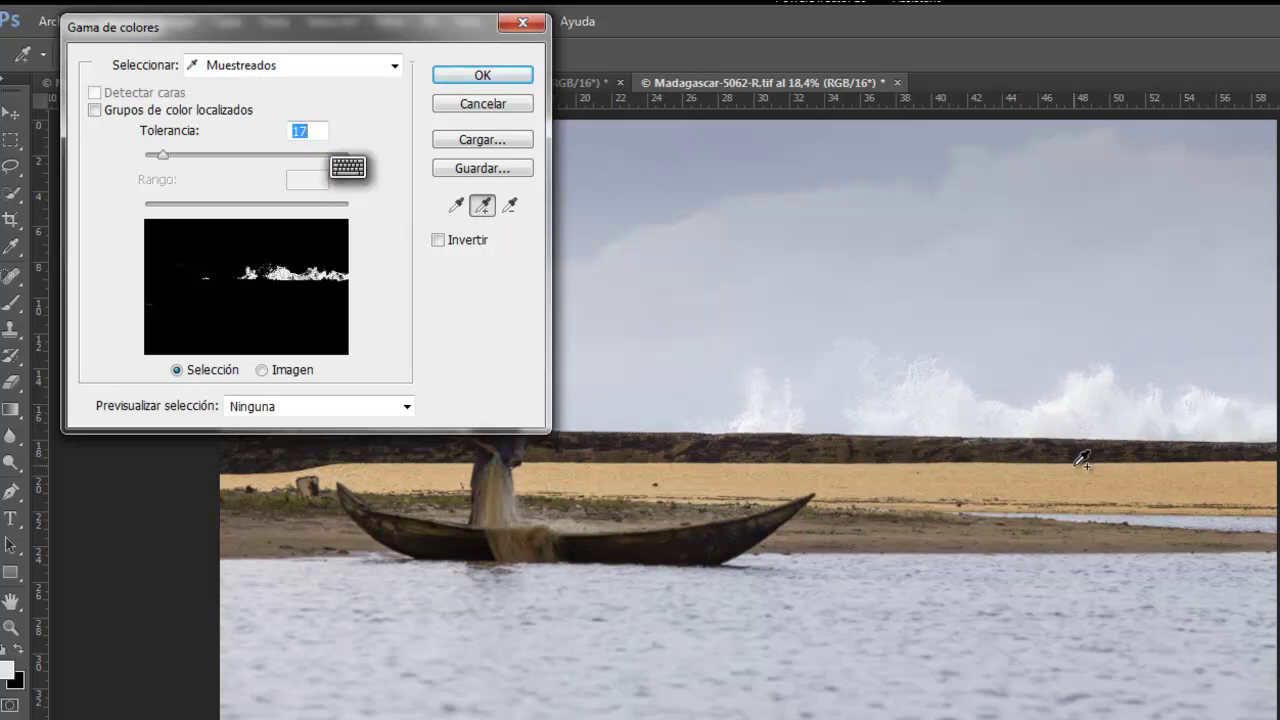
click(689, 550)
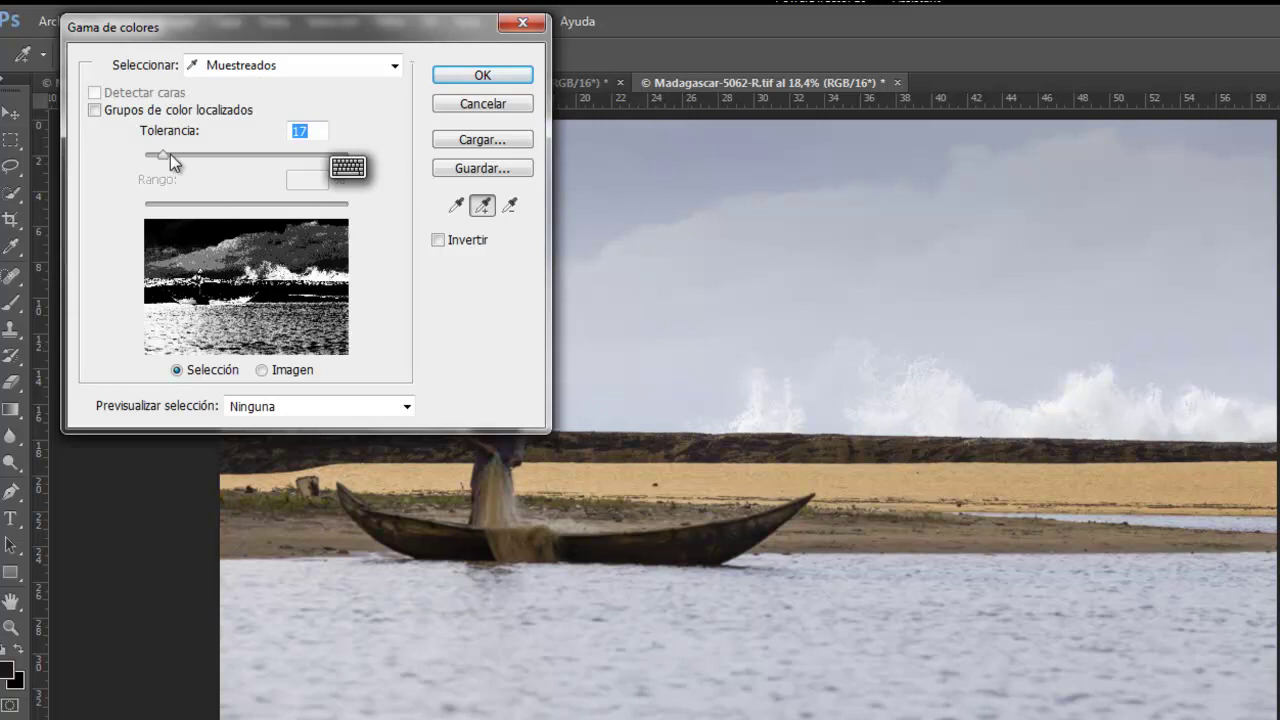
drag(164, 155, 155, 162)
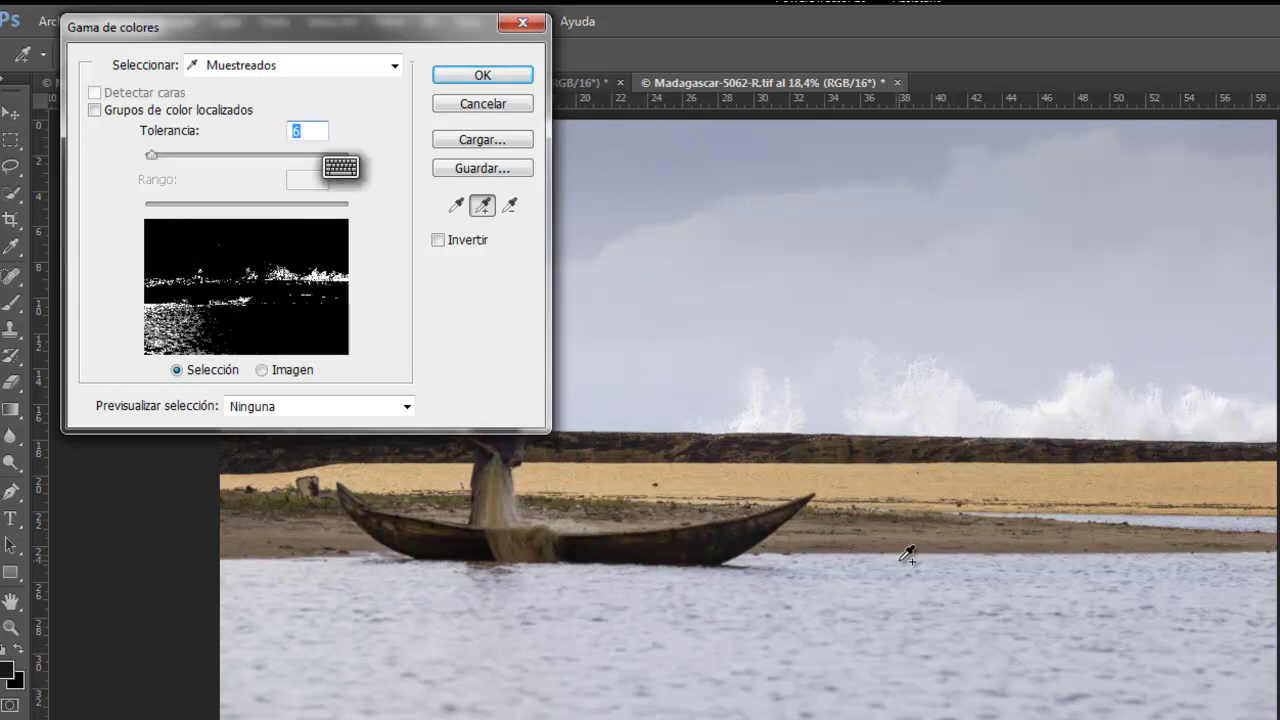
click(704, 550)
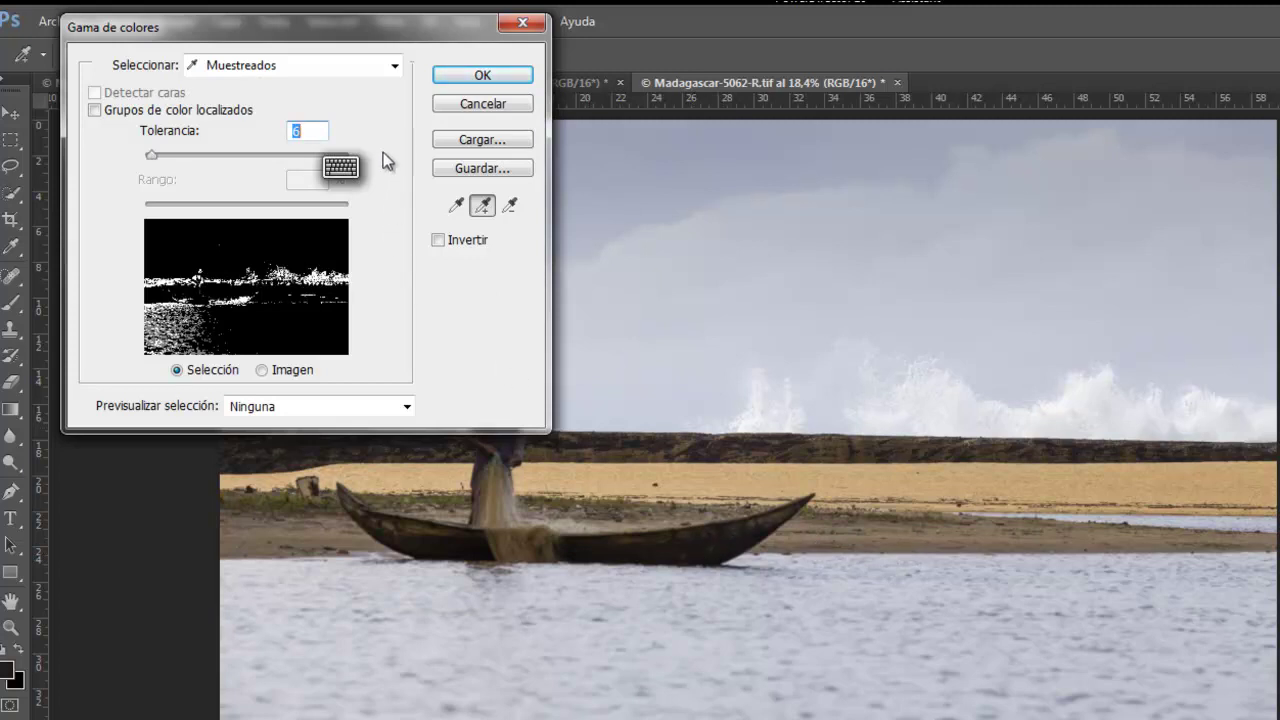
click(455, 207)
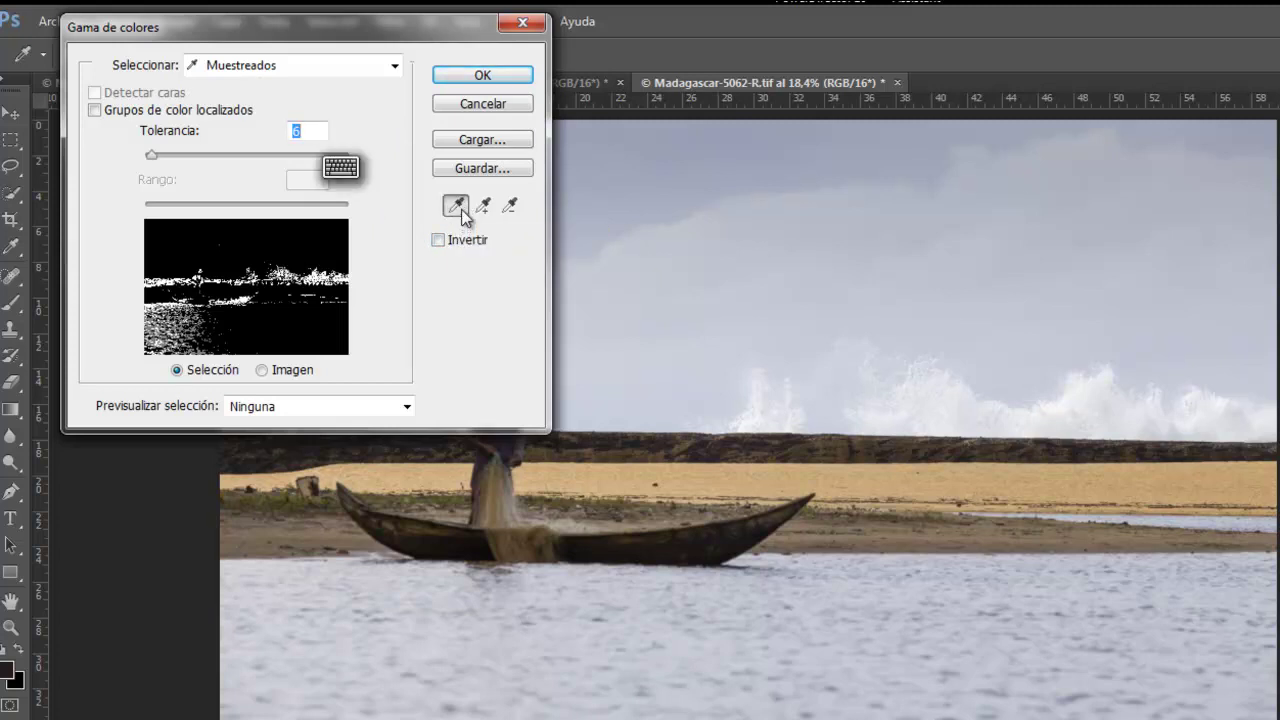
click(1042, 422)
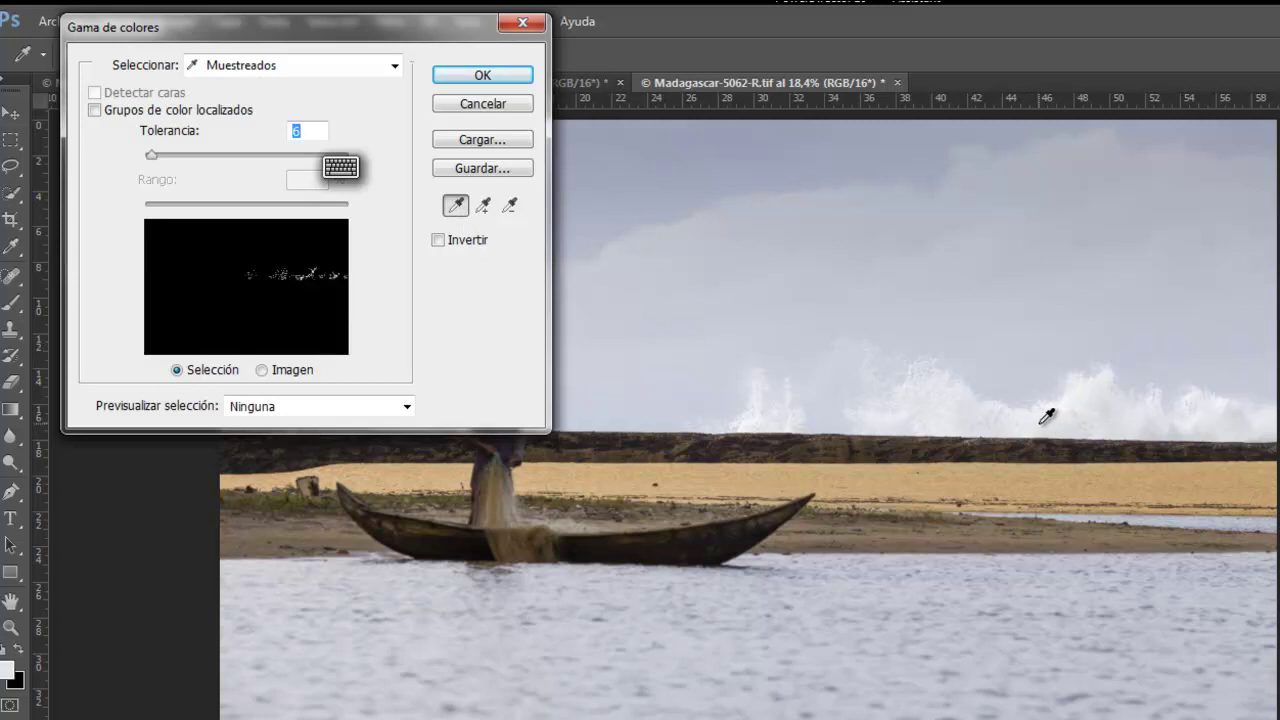
Resample the wave spray, set Tolerancia to 34 and confirm the colour range.
click(1068, 403)
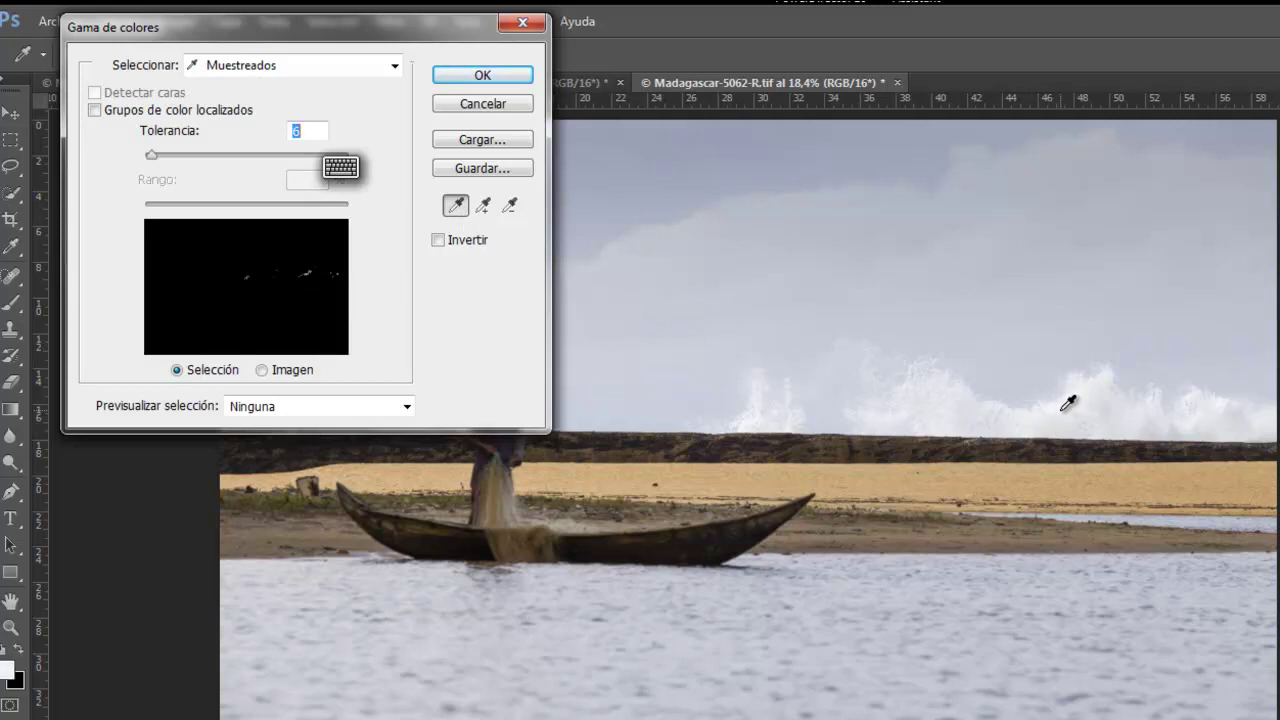
click(1043, 411)
drag(155, 167, 183, 165)
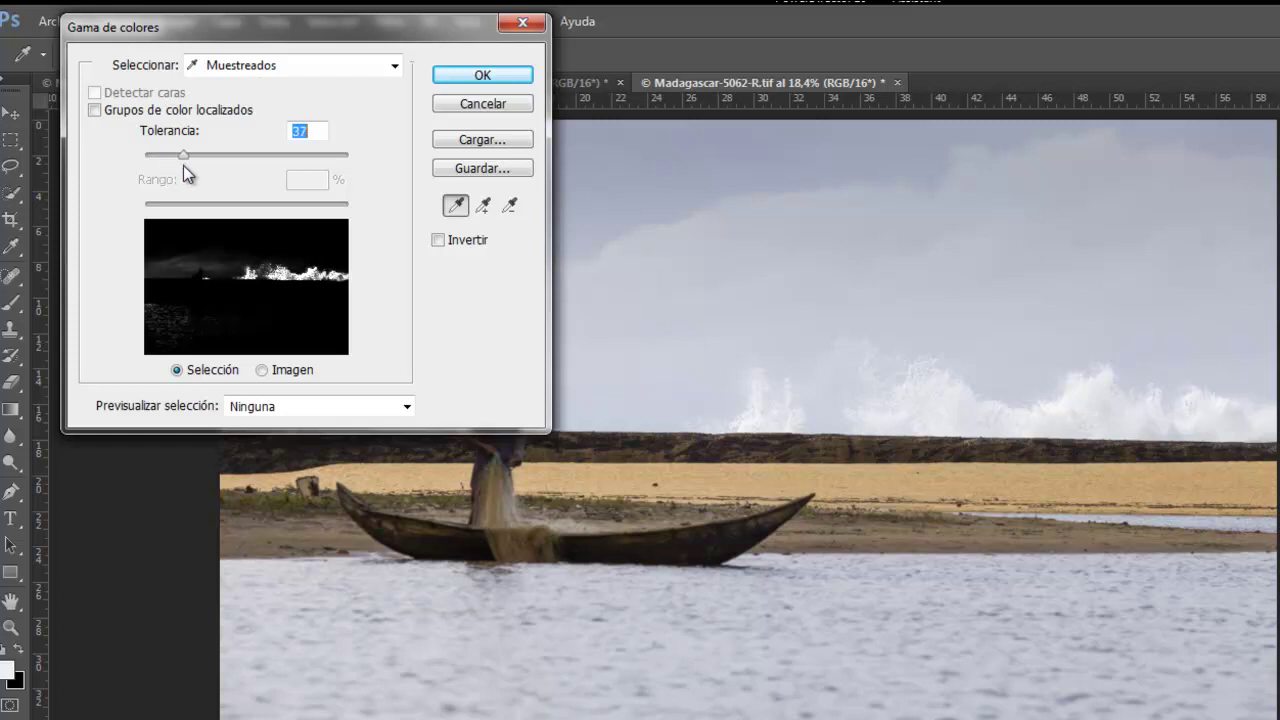
drag(183, 165, 180, 166)
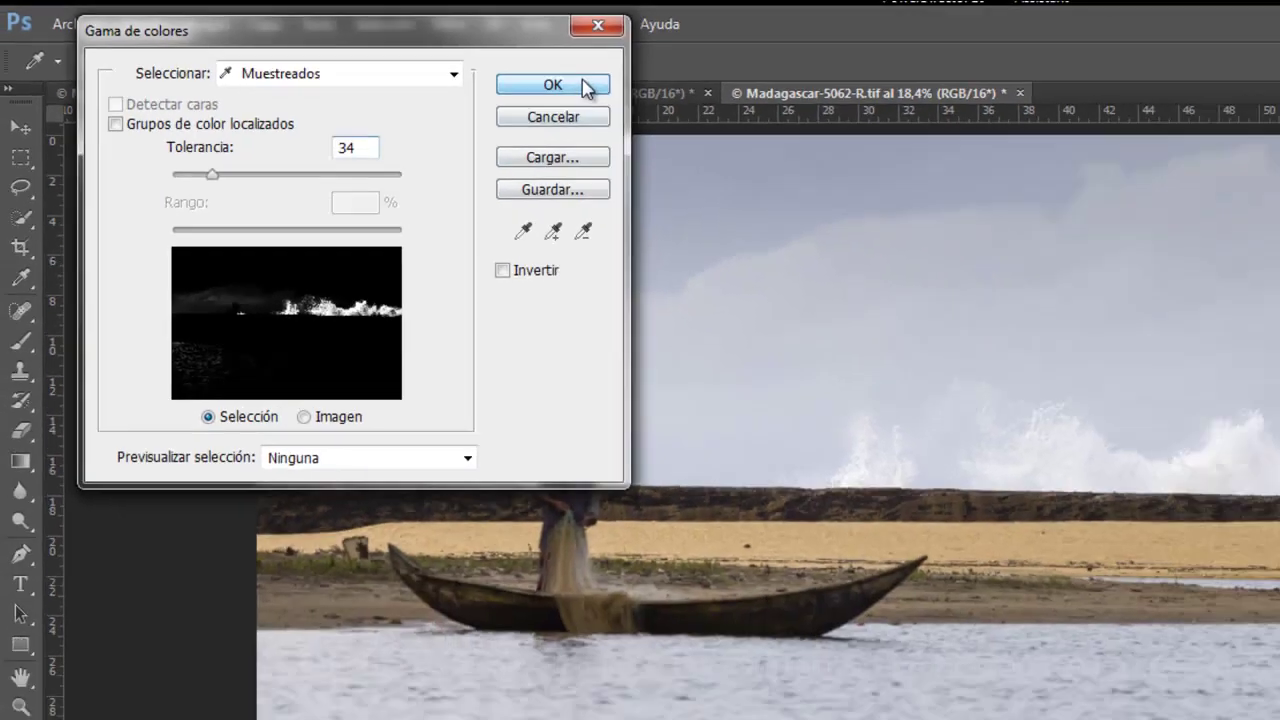
click(818, 116)
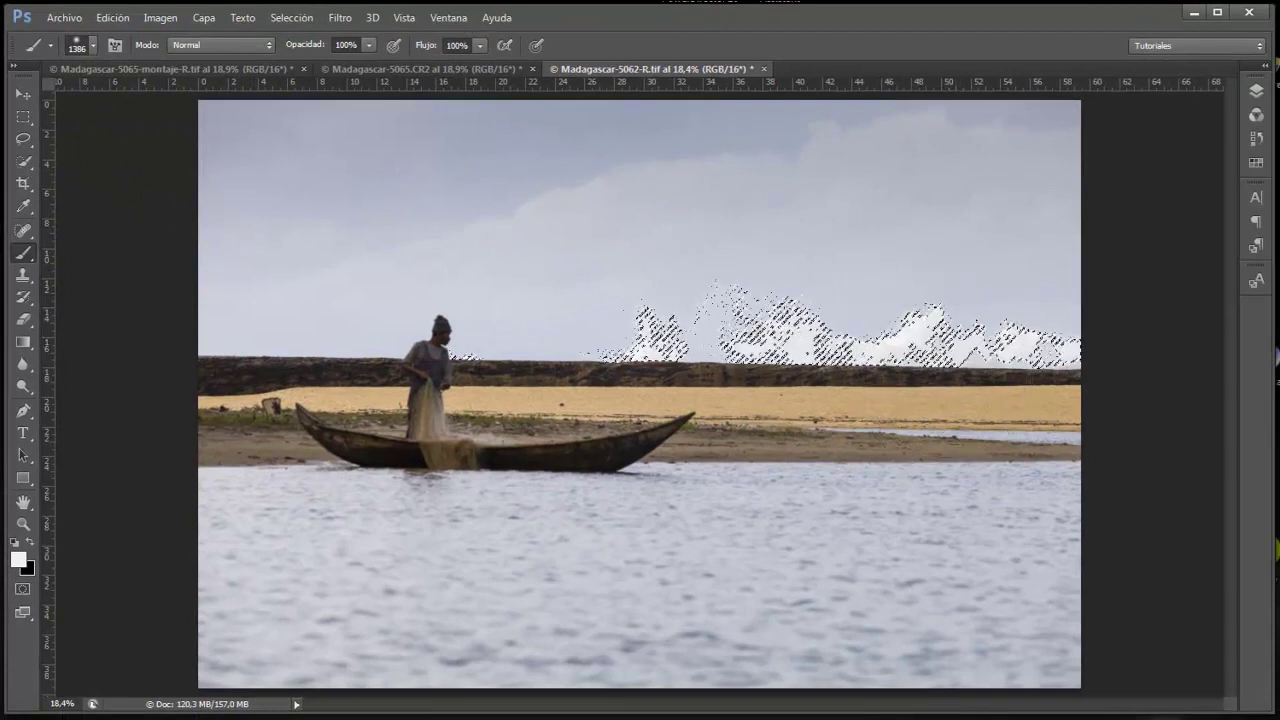
click(1256, 90)
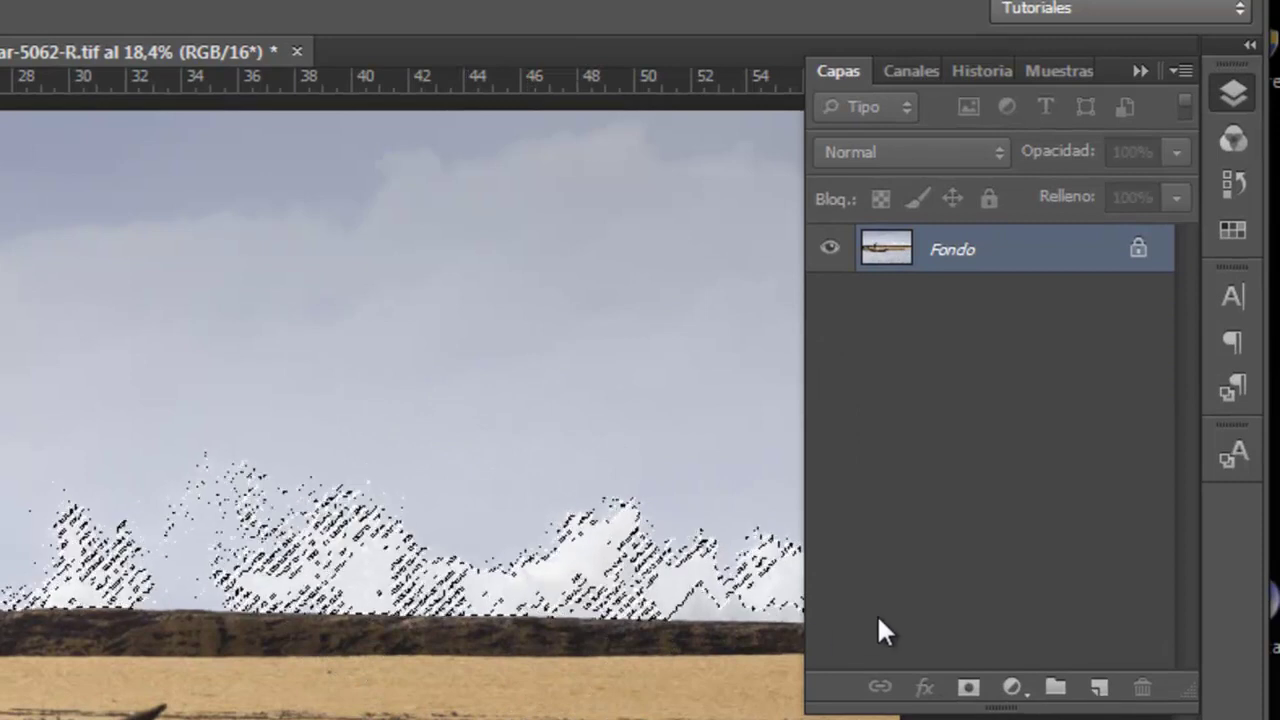
key(ctrl+j)
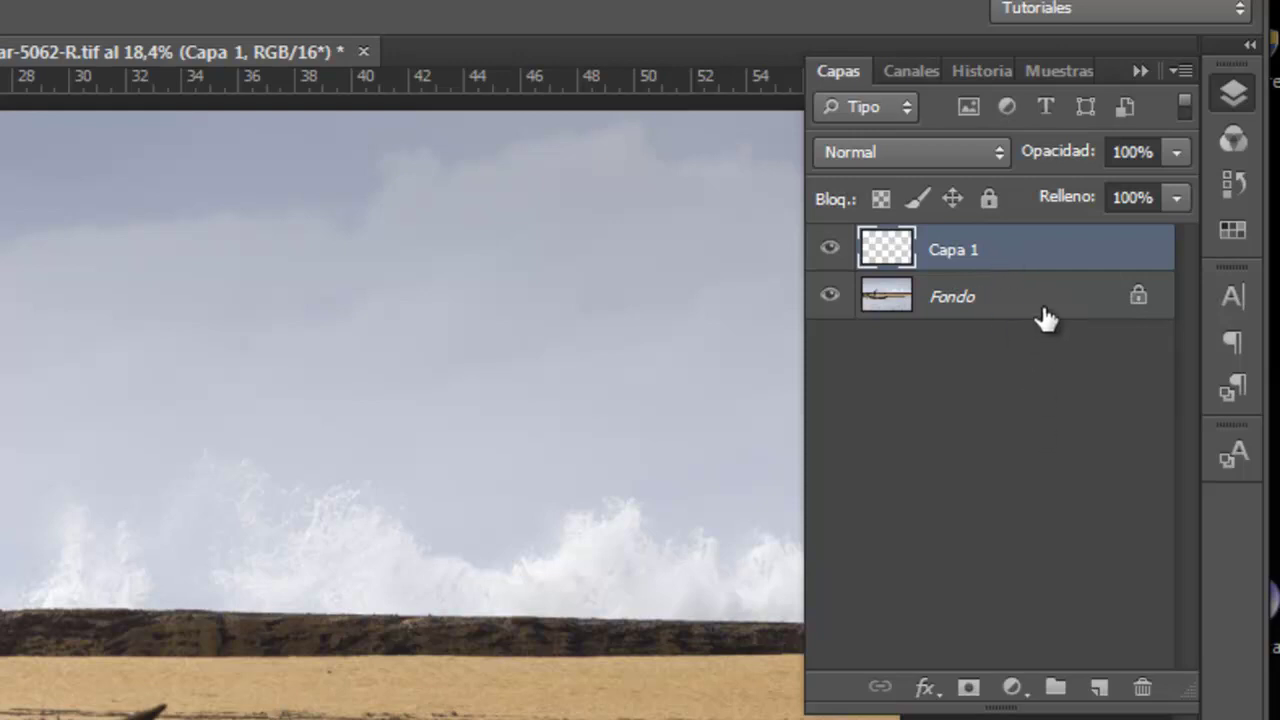
click(1045, 318)
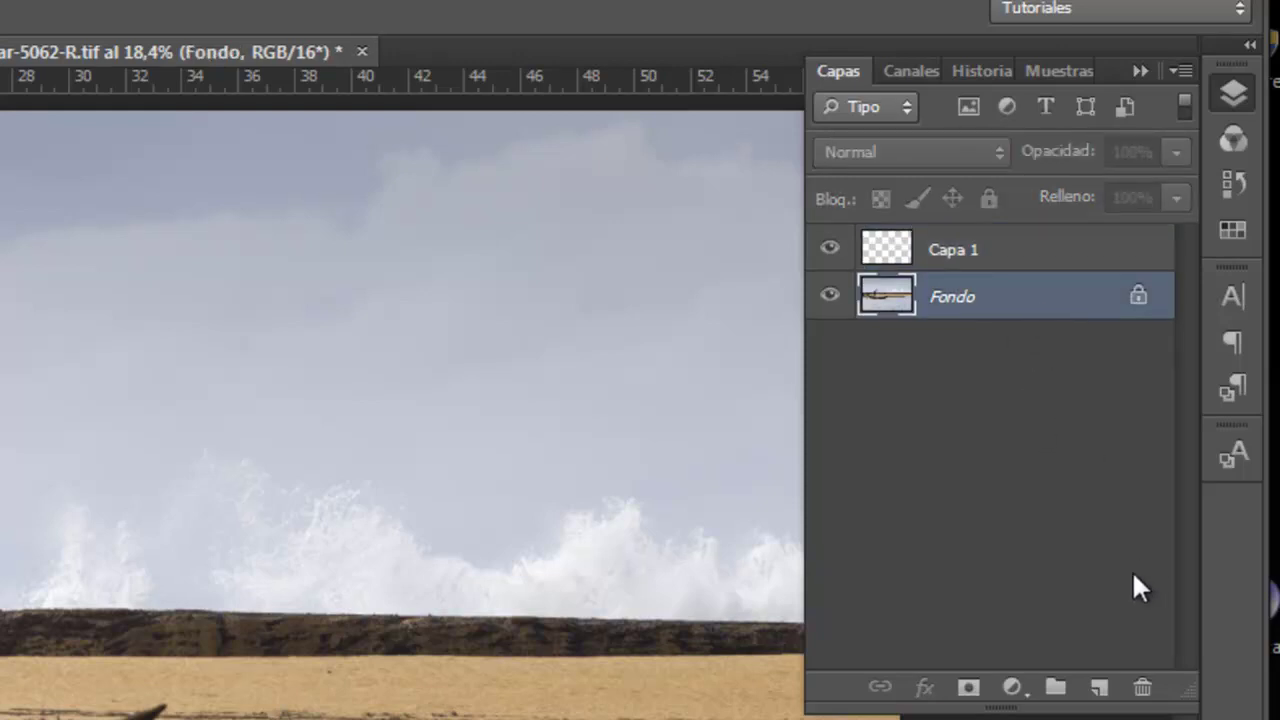
Add a new layer above Fondo and rename the Capa 1 layer to 'olas'.
click(1098, 690)
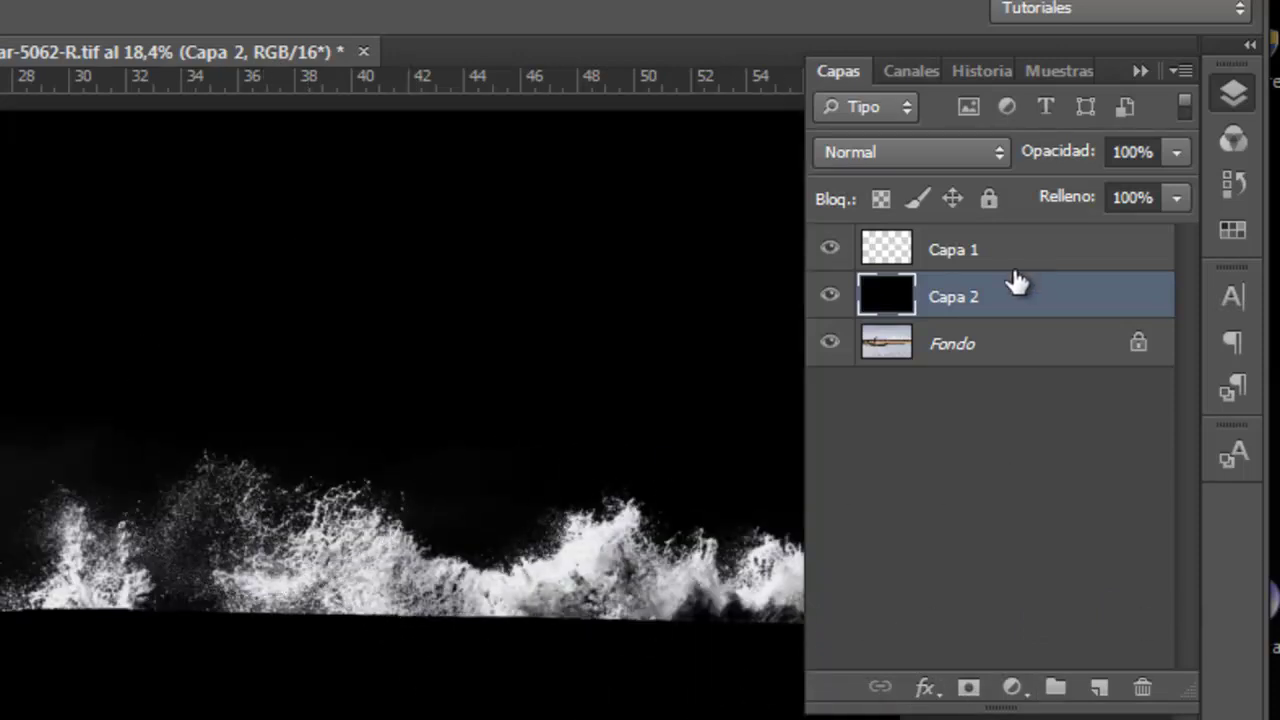
double_click(973, 252)
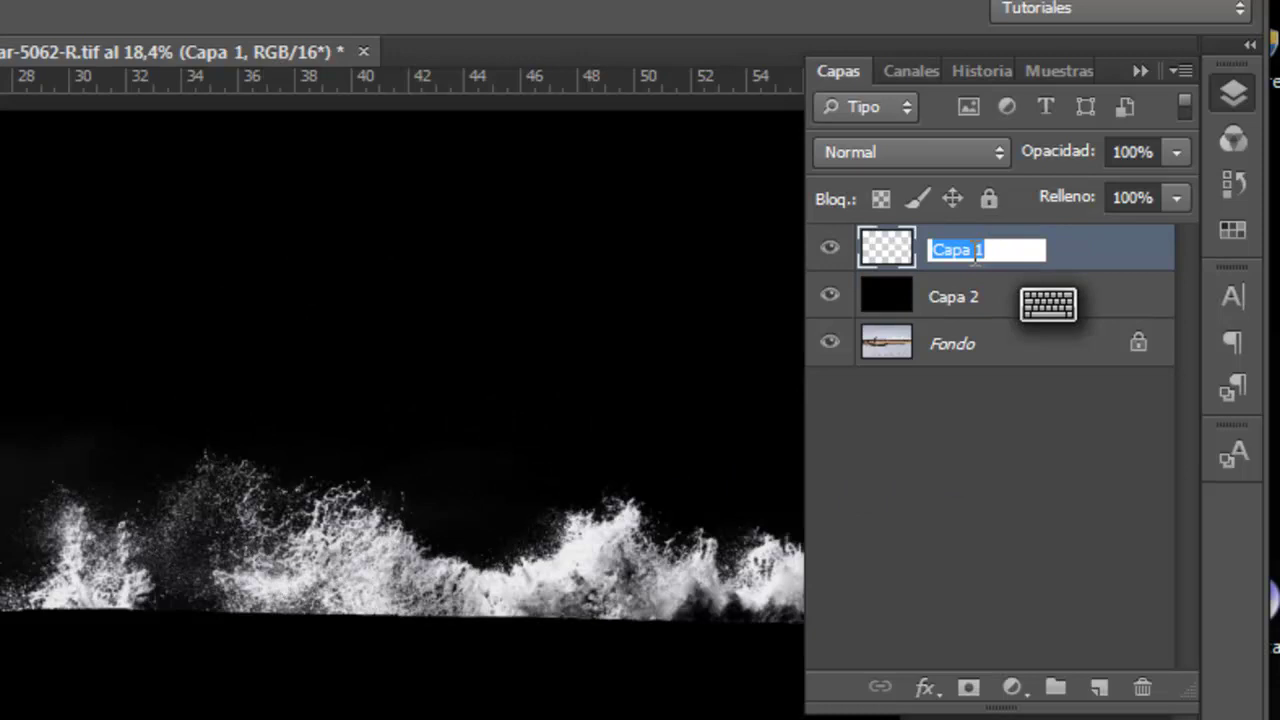
text(olas)
key(Return)
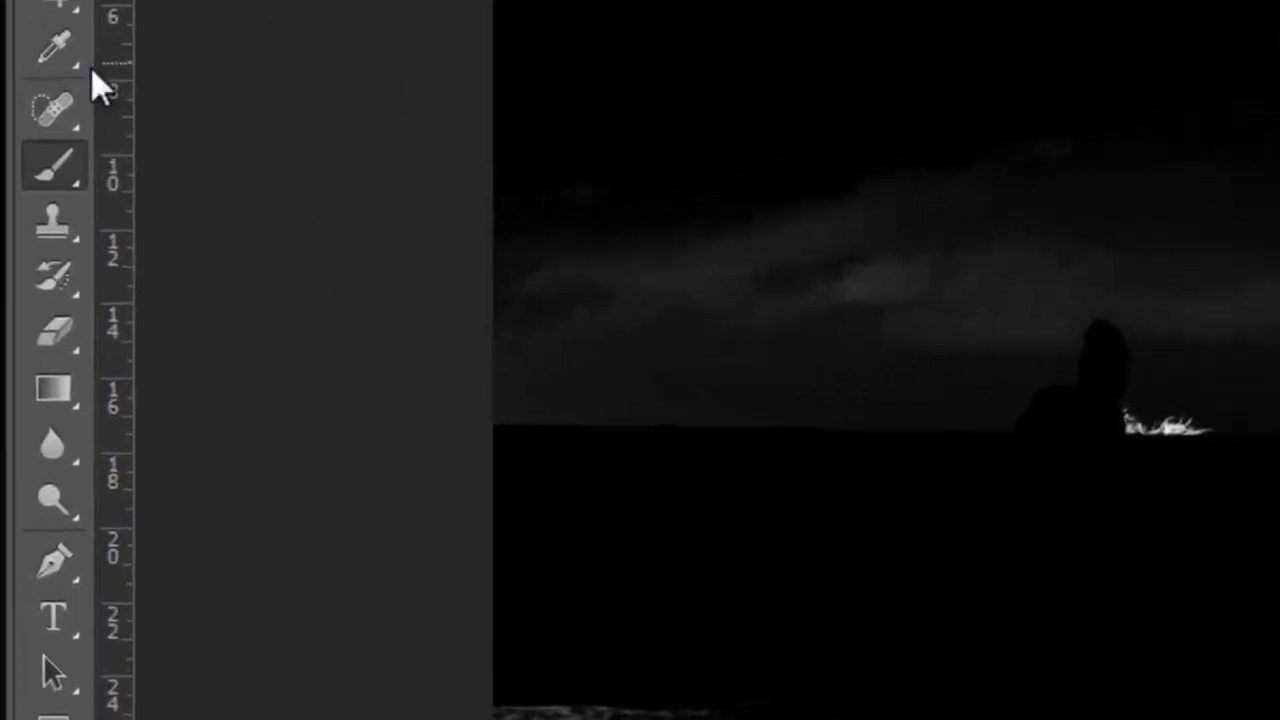
Erase the grey haze around the wave spray, resizing the Eraser between 250 and 1038 px.
click(67, 341)
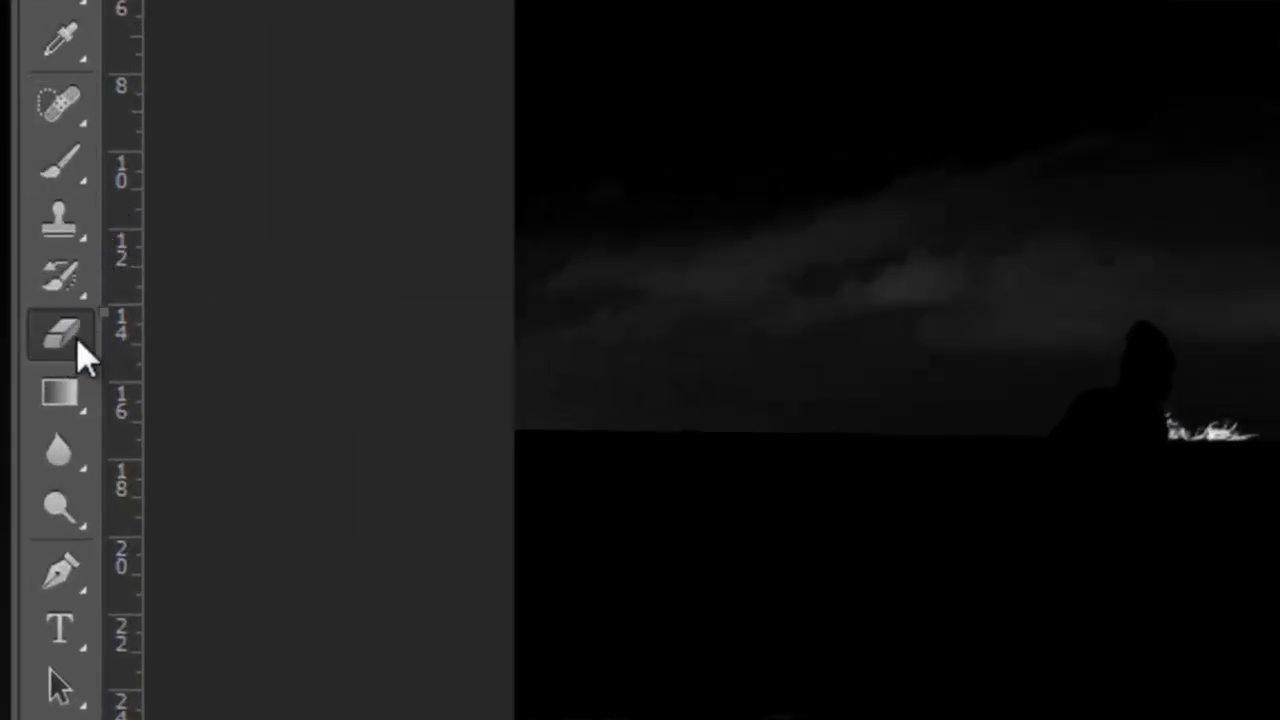
click(225, 338)
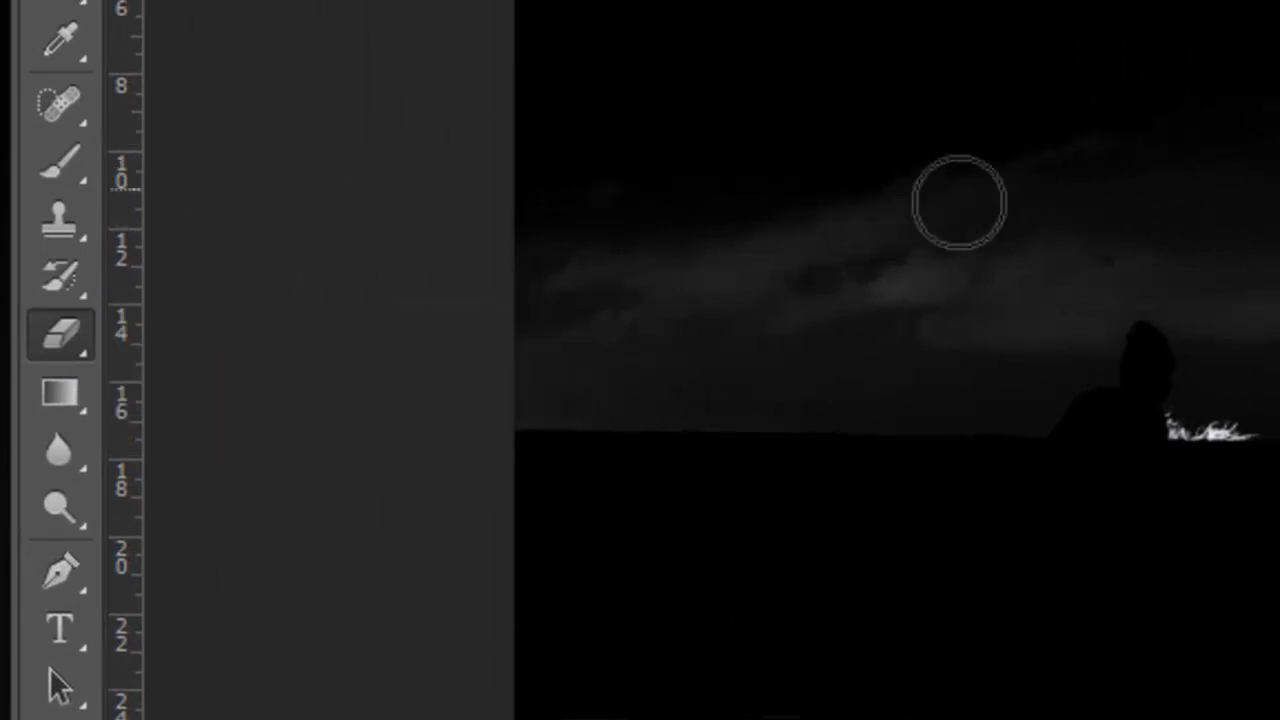
drag(879, 249, 945, 280)
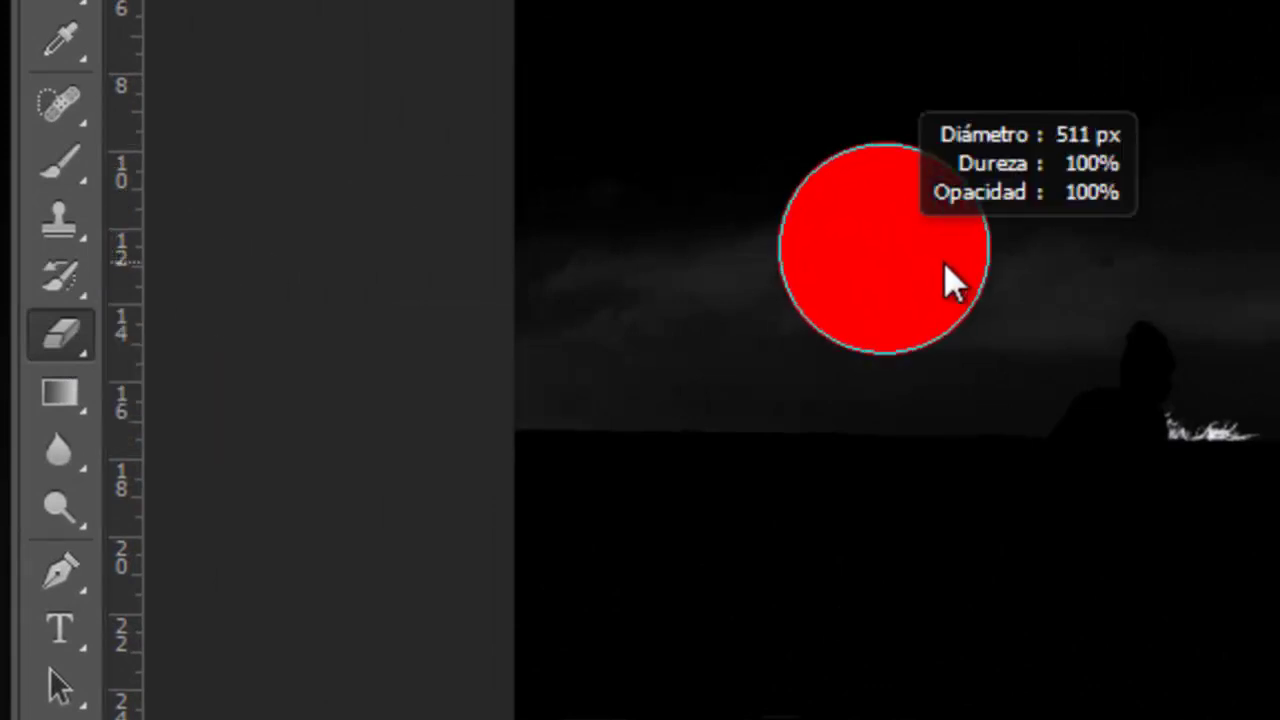
mouse_move(795, 247)
mouse_down()
mouse_move(407, 244)
mouse_move(469, 343)
mouse_up()
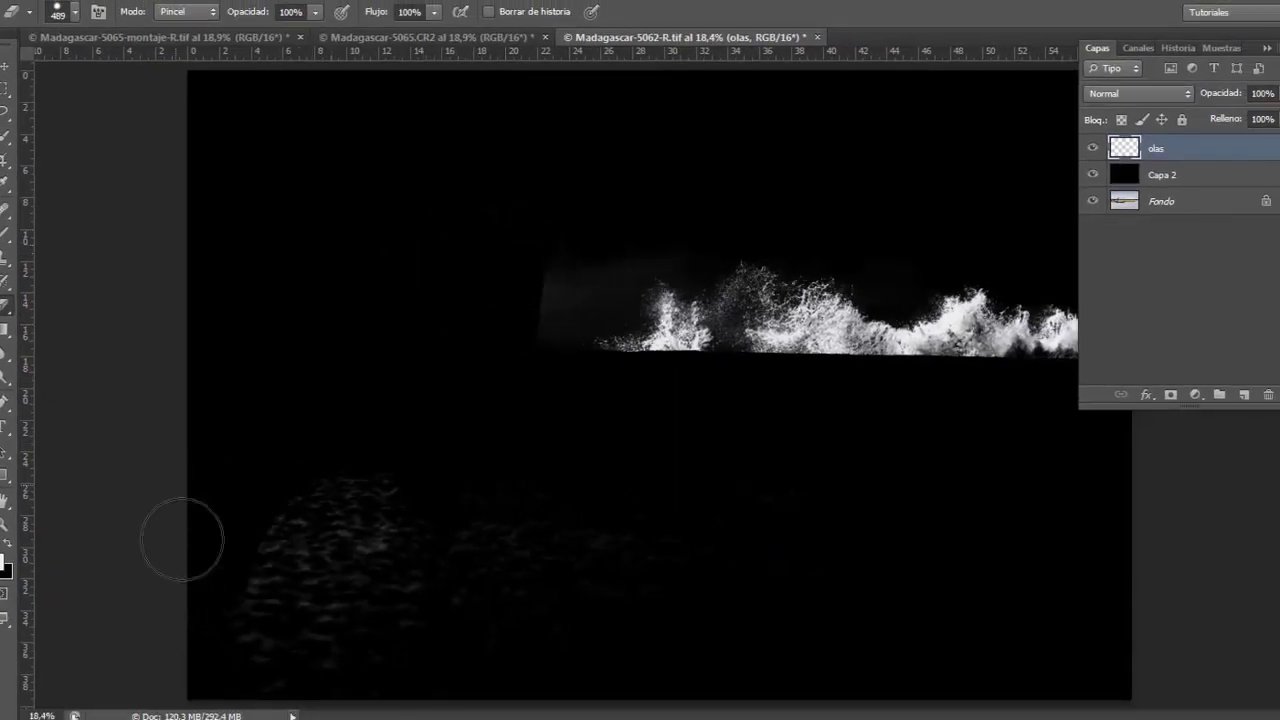
drag(182, 539, 484, 515)
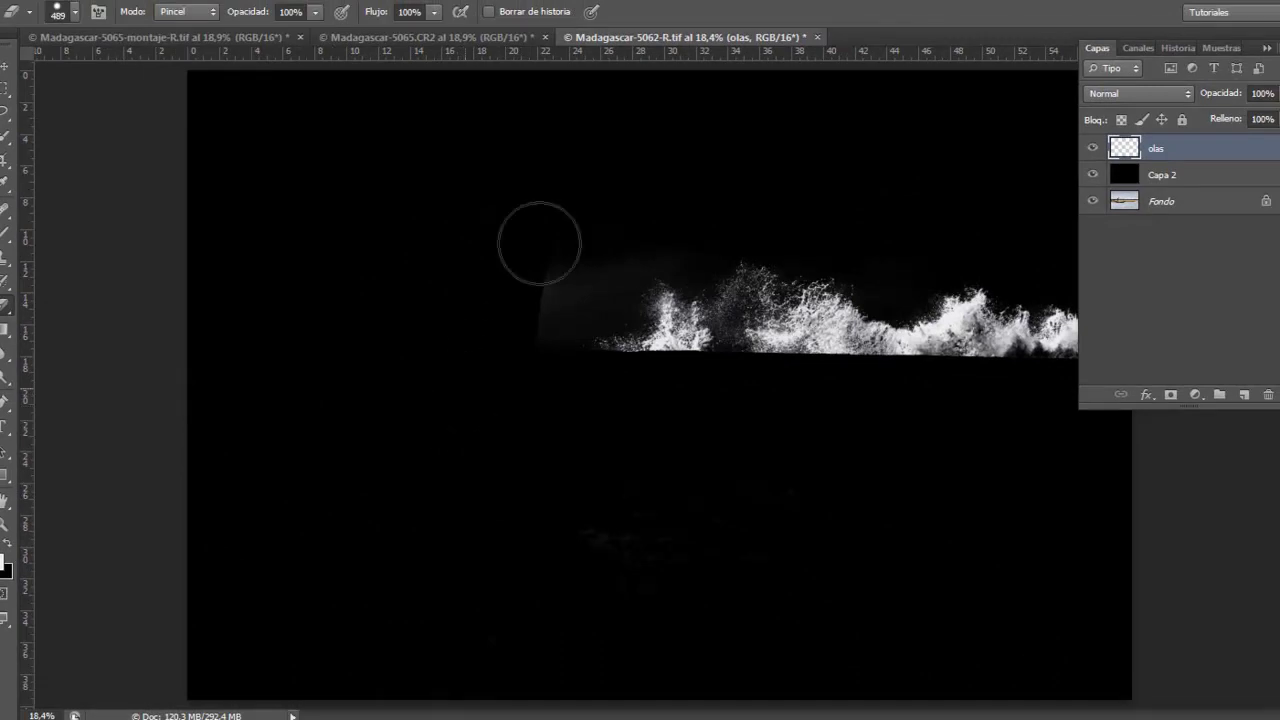
drag(537, 243, 621, 206)
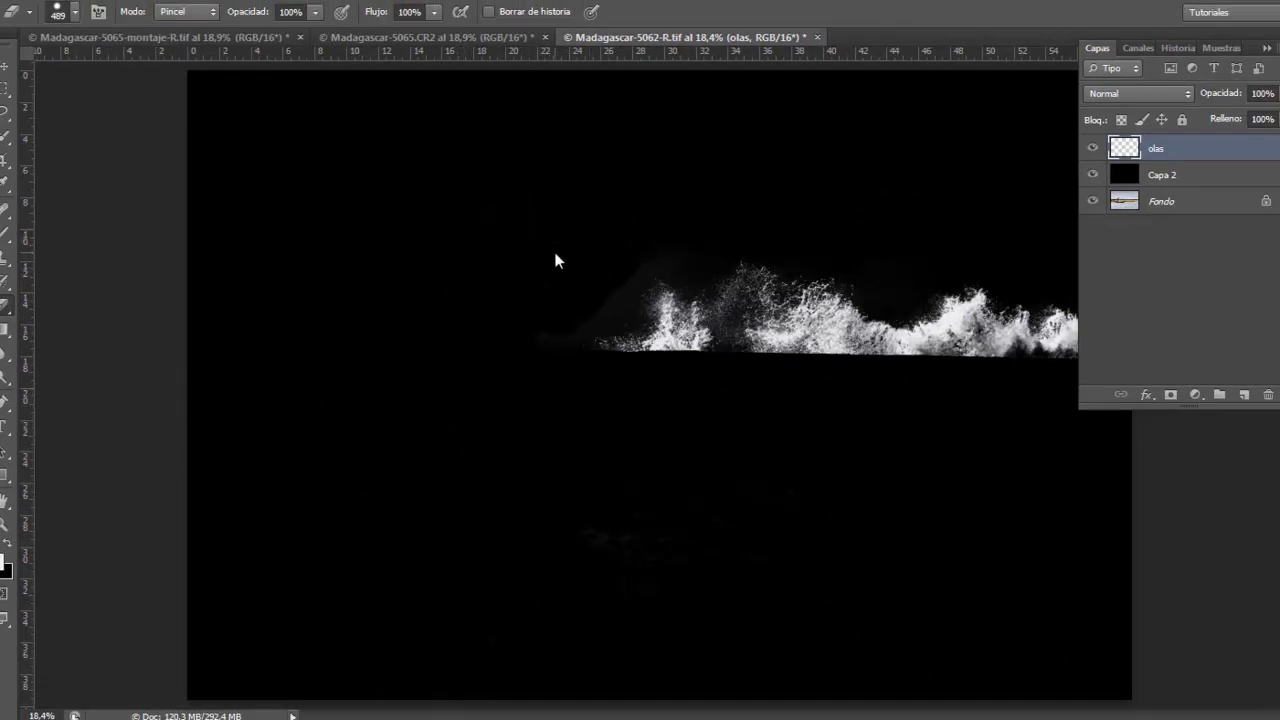
alt+right_click(553, 250)
drag(531, 331, 599, 300)
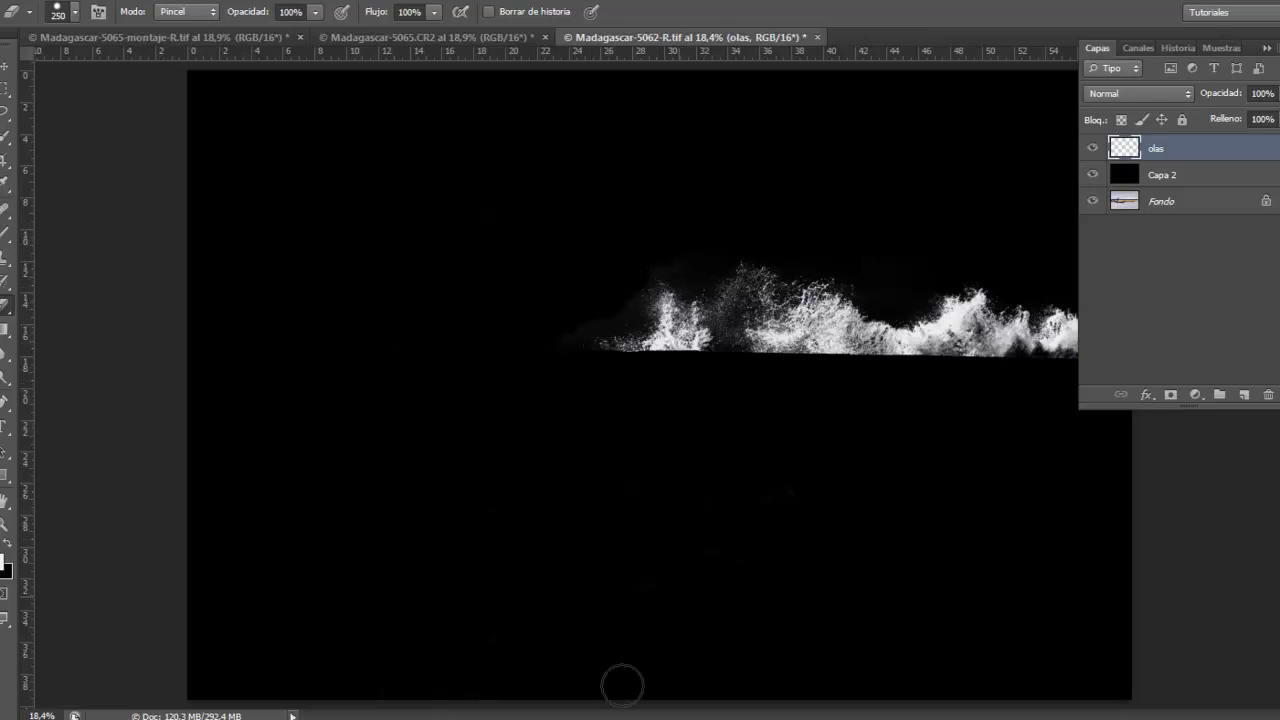
alt+right_click(499, 567)
Zoom to 50% on the waves and delete the black Capa 2 layer.
key(ctrl+plus)
key(ctrl+plus)
key(ctrl+plus)
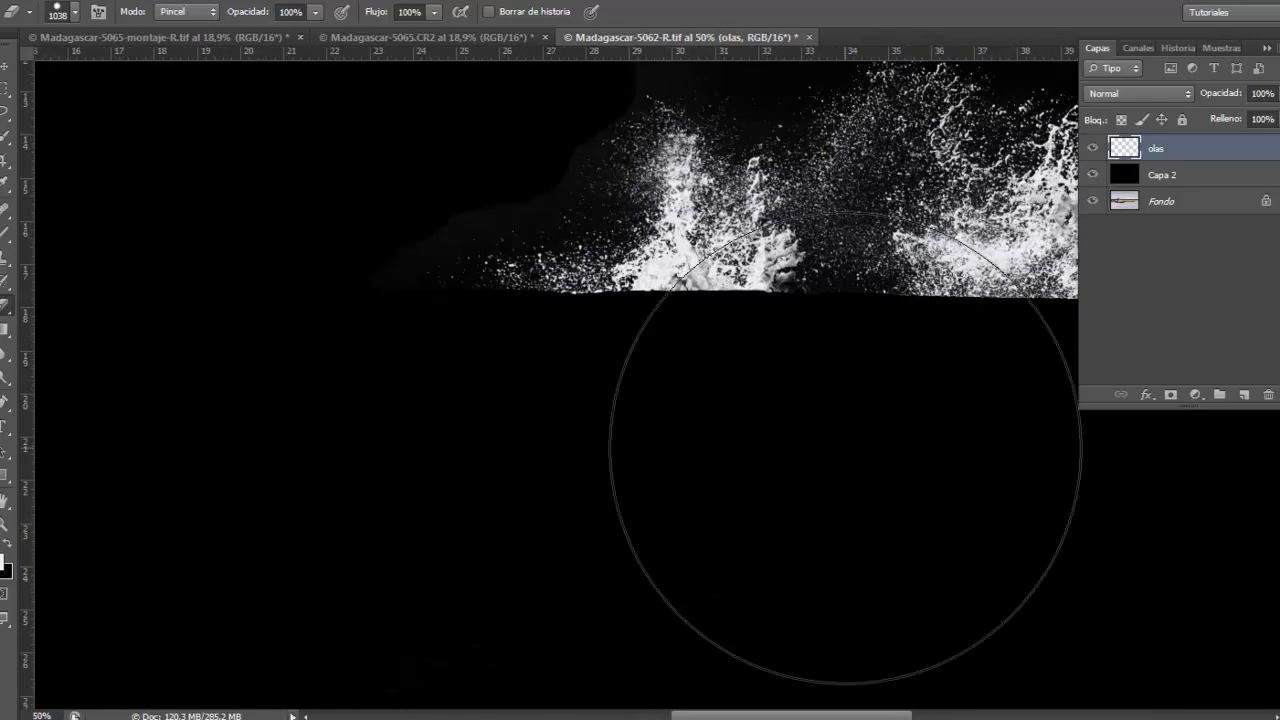
mouse_move(864, 390)
mouse_down()
mouse_move(503, 508)
mouse_move(651, 523)
mouse_move(563, 509)
mouse_move(598, 487)
mouse_move(706, 500)
mouse_move(620, 500)
mouse_move(724, 518)
mouse_move(826, 493)
mouse_up()
key(ctrl+r)
key(ctrl+r)
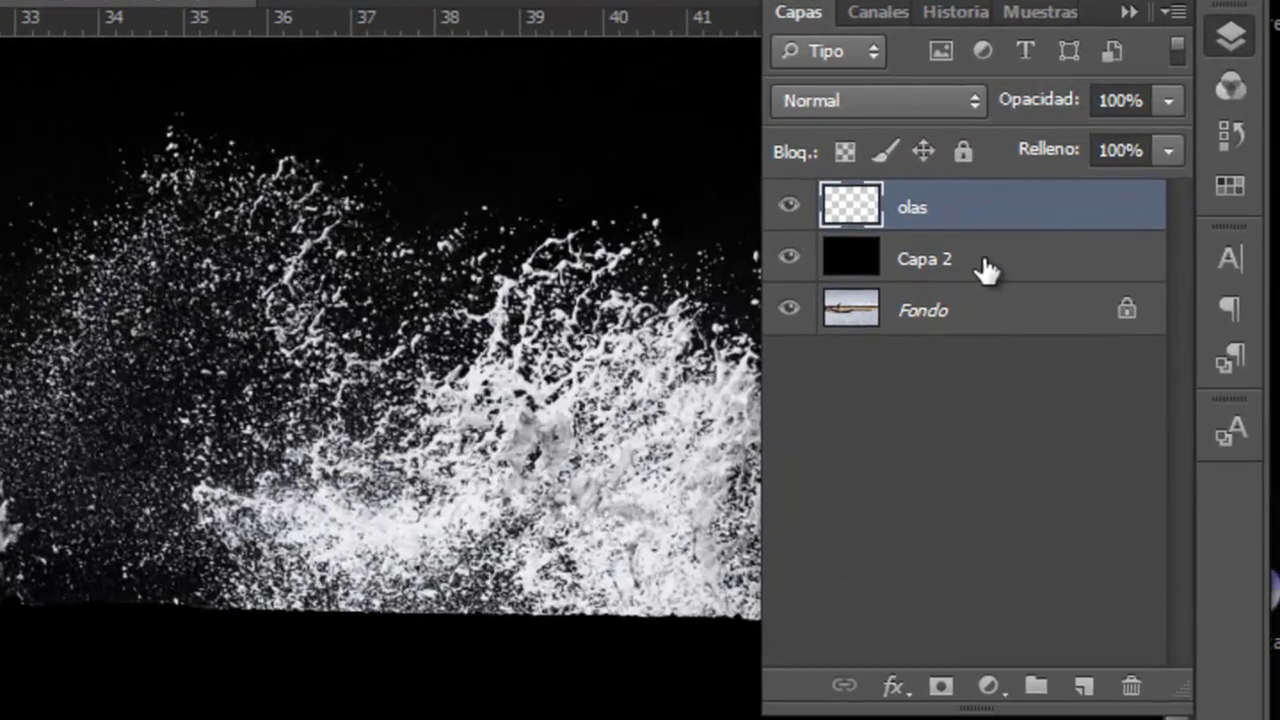
mouse_move(985, 268)
mouse_down()
mouse_move(1119, 618)
mouse_move(1131, 686)
mouse_up()
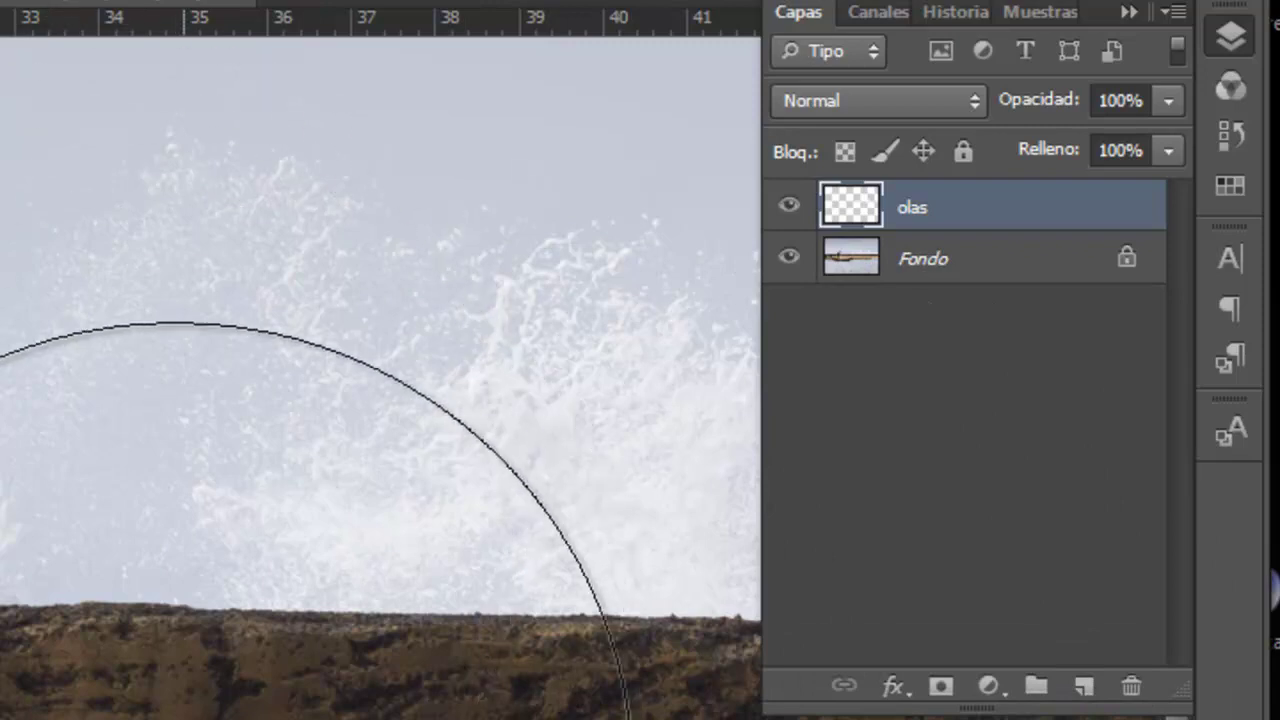
key(v)
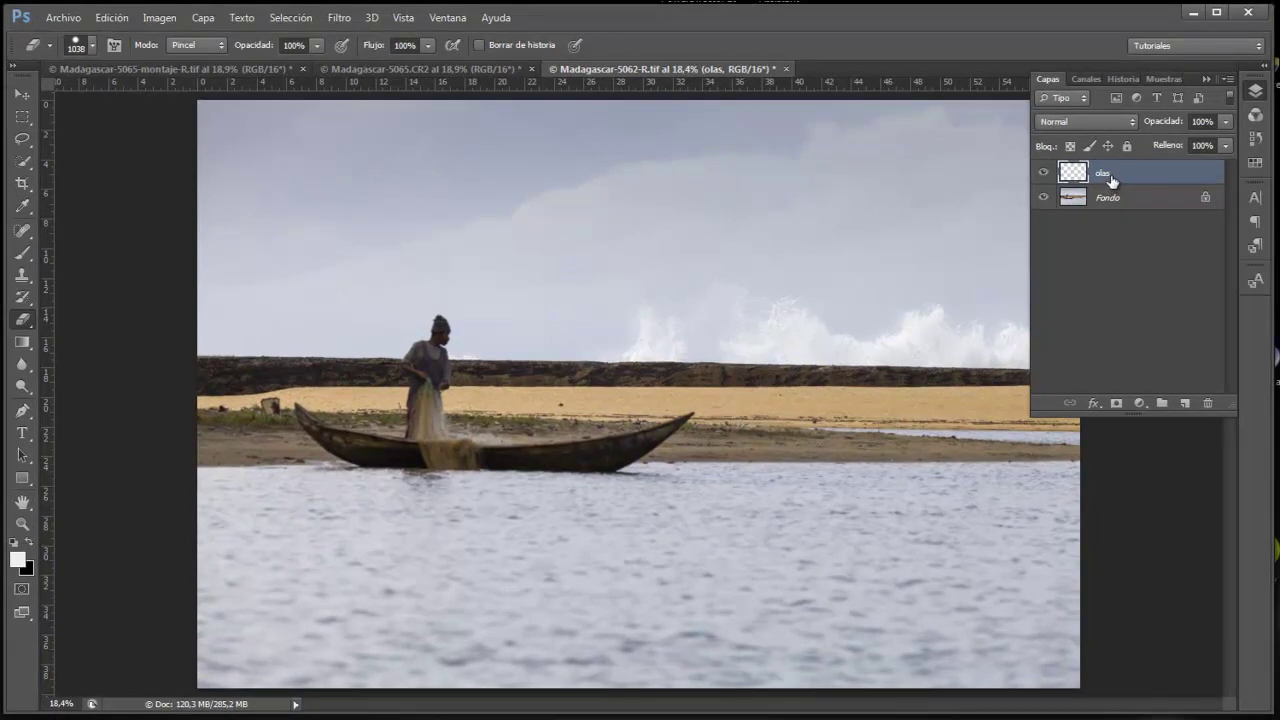
Cycle through the open documents back to Madagascar-5062-R.tif.
click(230, 68)
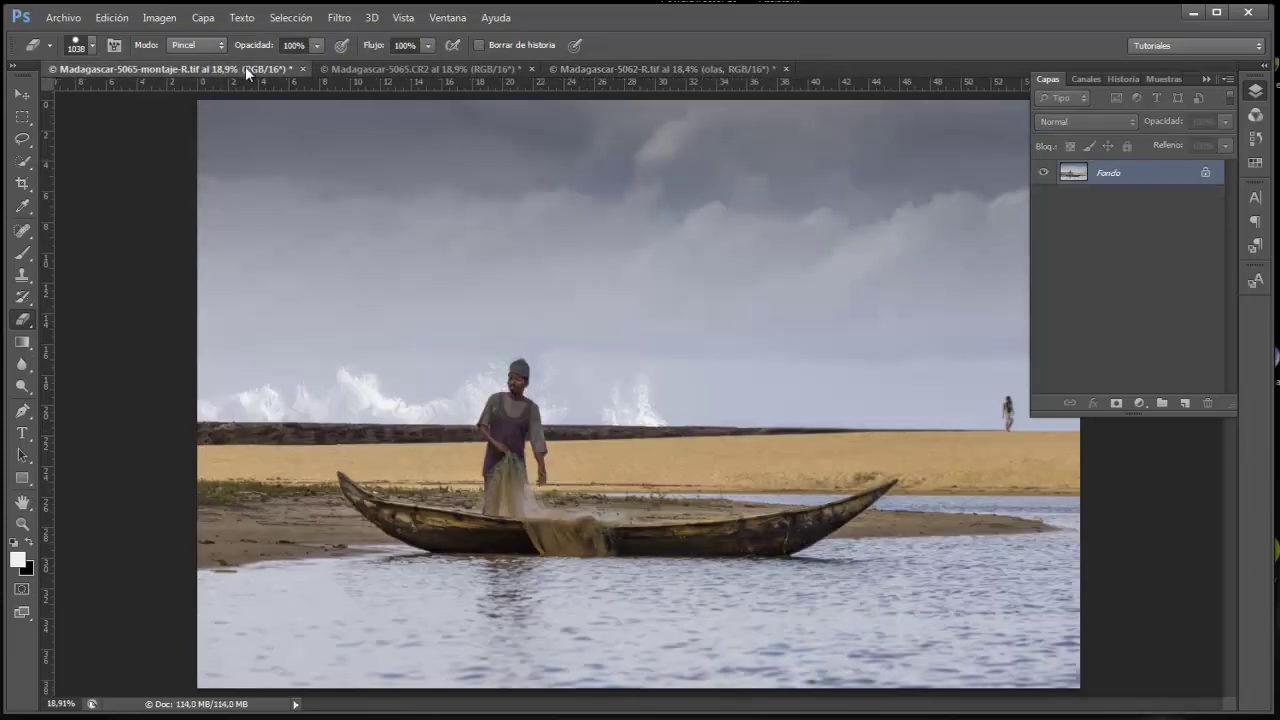
click(364, 67)
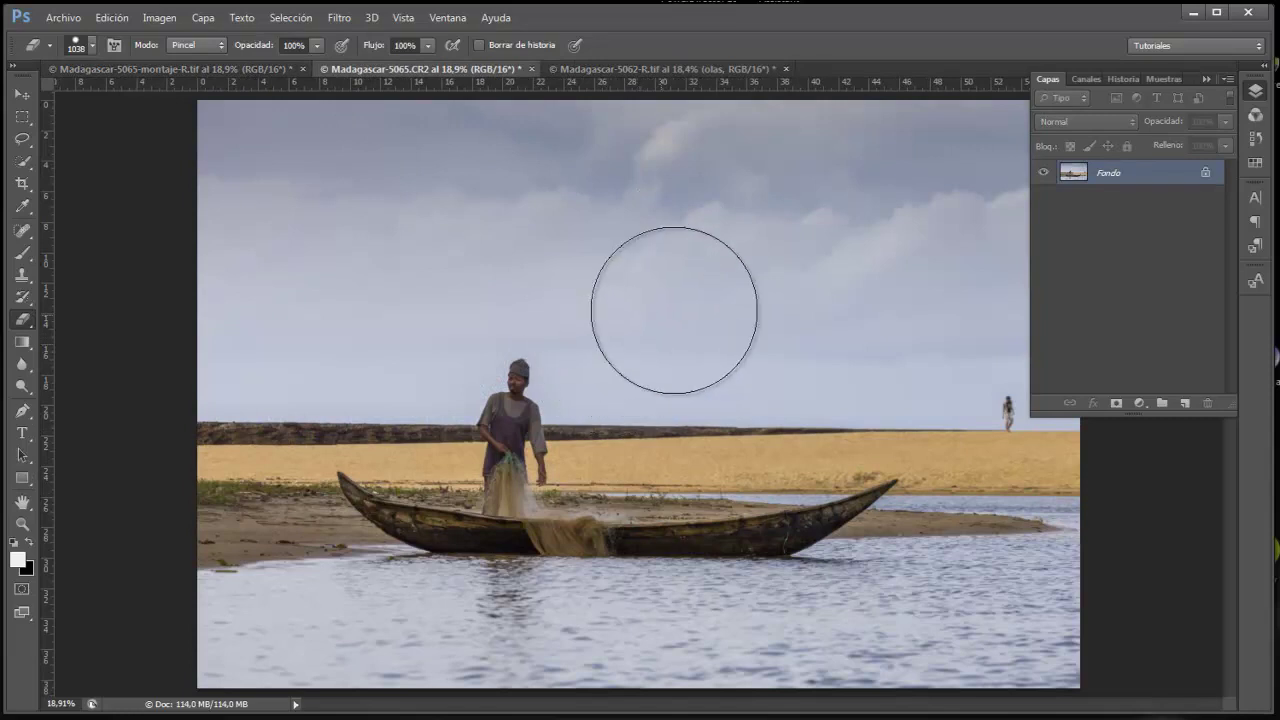
click(667, 69)
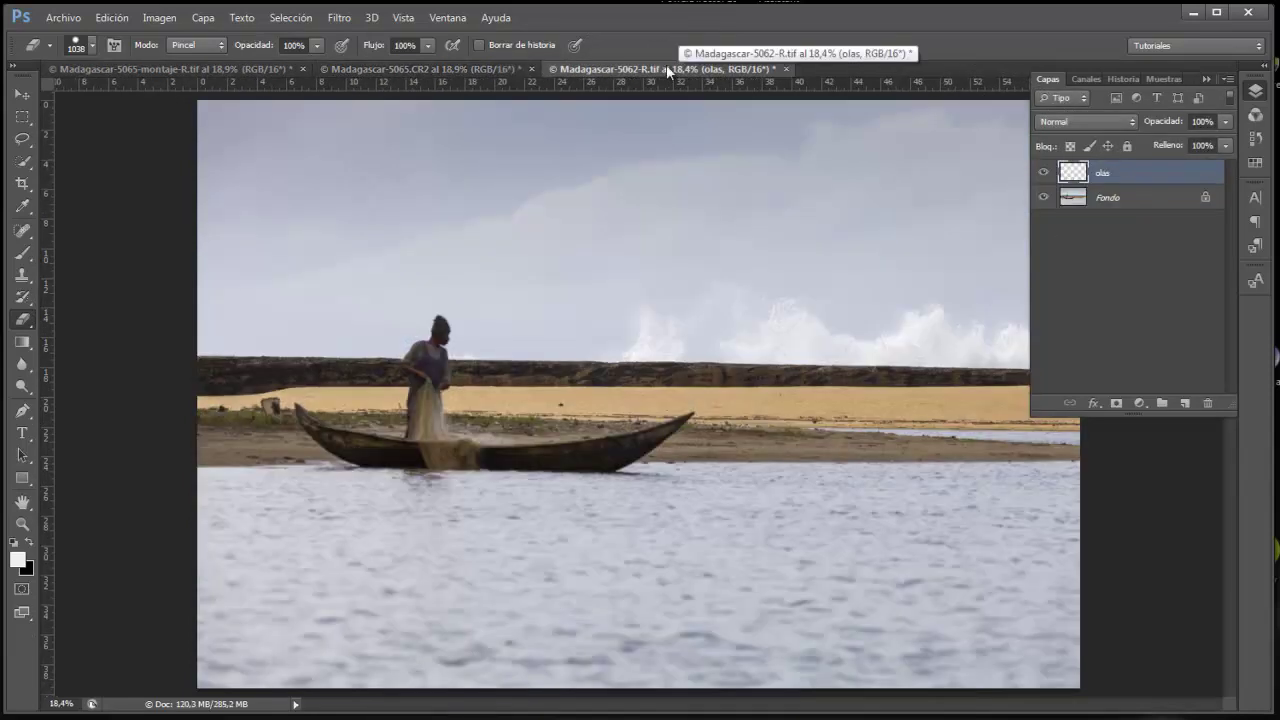
Drag the olas layer into Madagascar-5065.CR2 and redock the floating window.
mouse_move(666, 72)
mouse_down()
mouse_move(693, 127)
mouse_move(634, 153)
mouse_up()
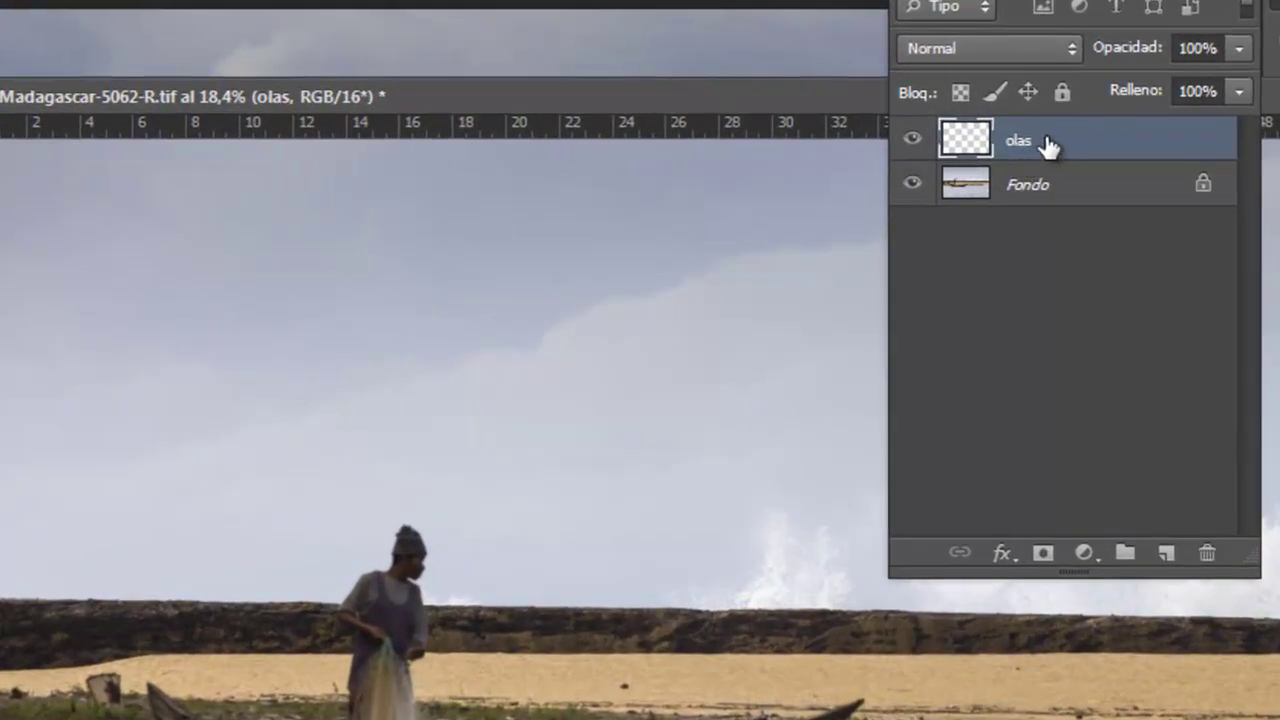
mouse_move(1058, 146)
mouse_down()
mouse_move(662, 133)
mouse_move(268, 289)
mouse_move(280, 280)
mouse_up()
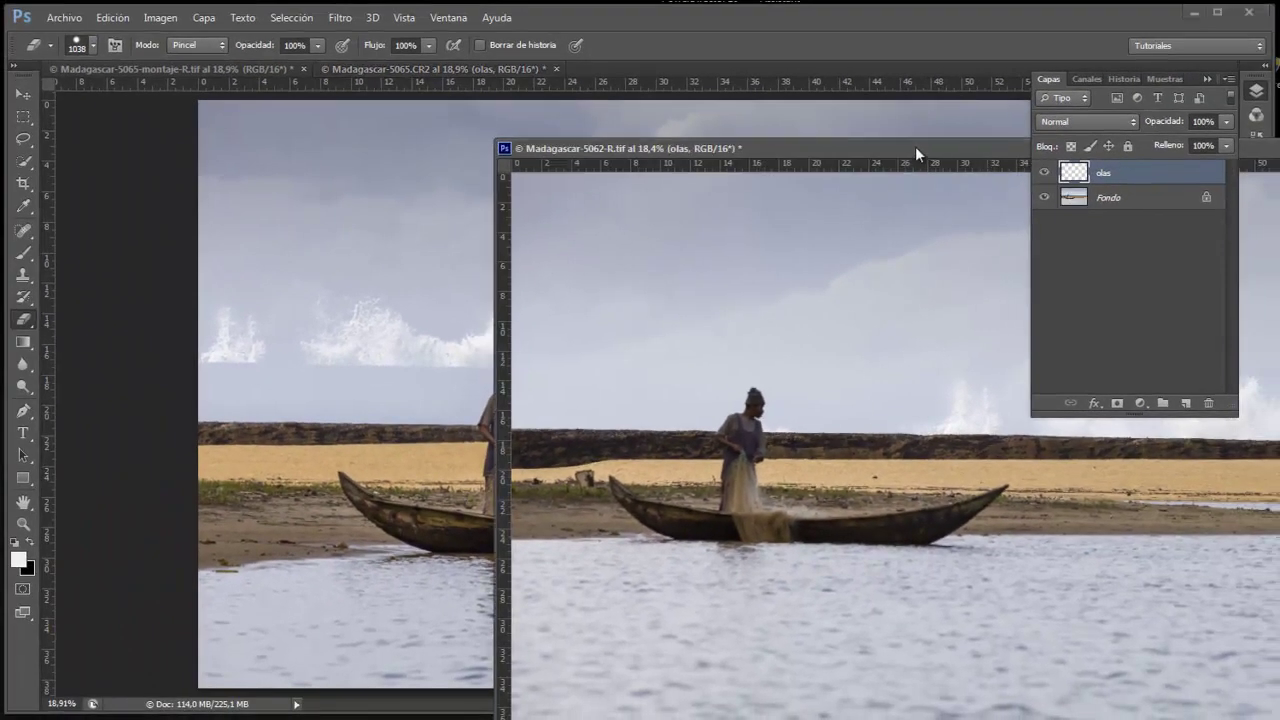
drag(927, 150, 886, 90)
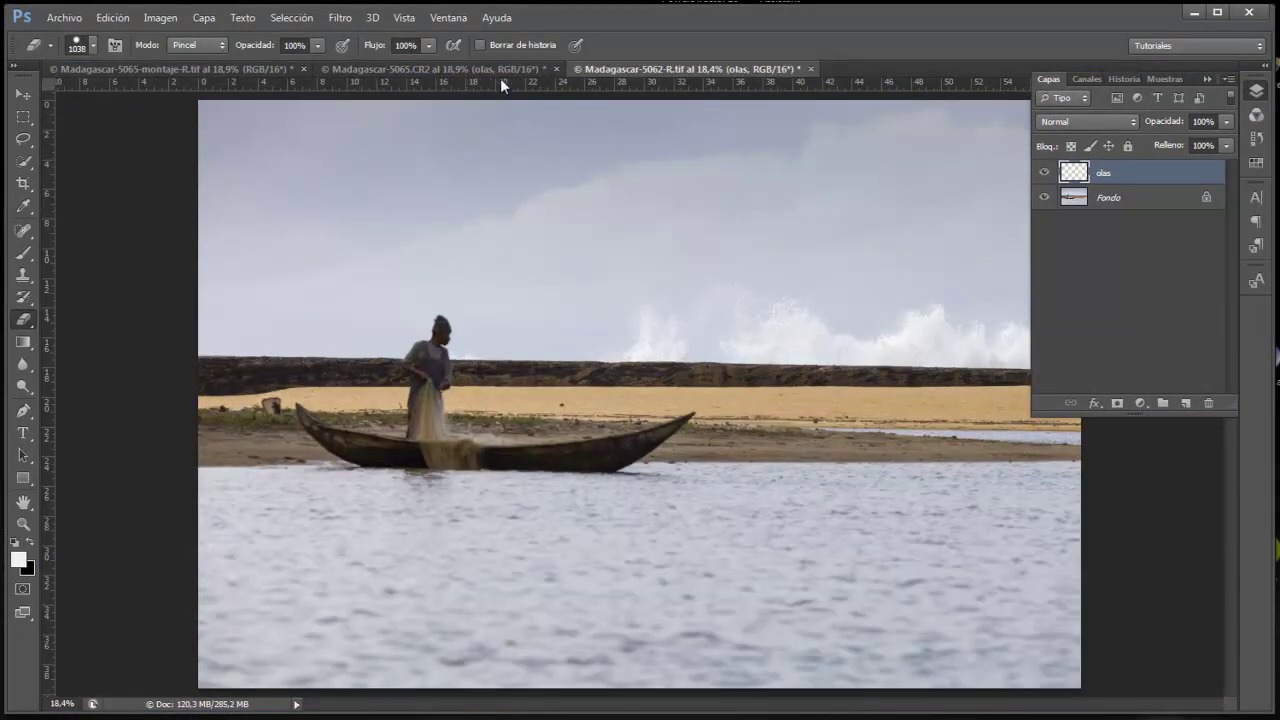
click(503, 68)
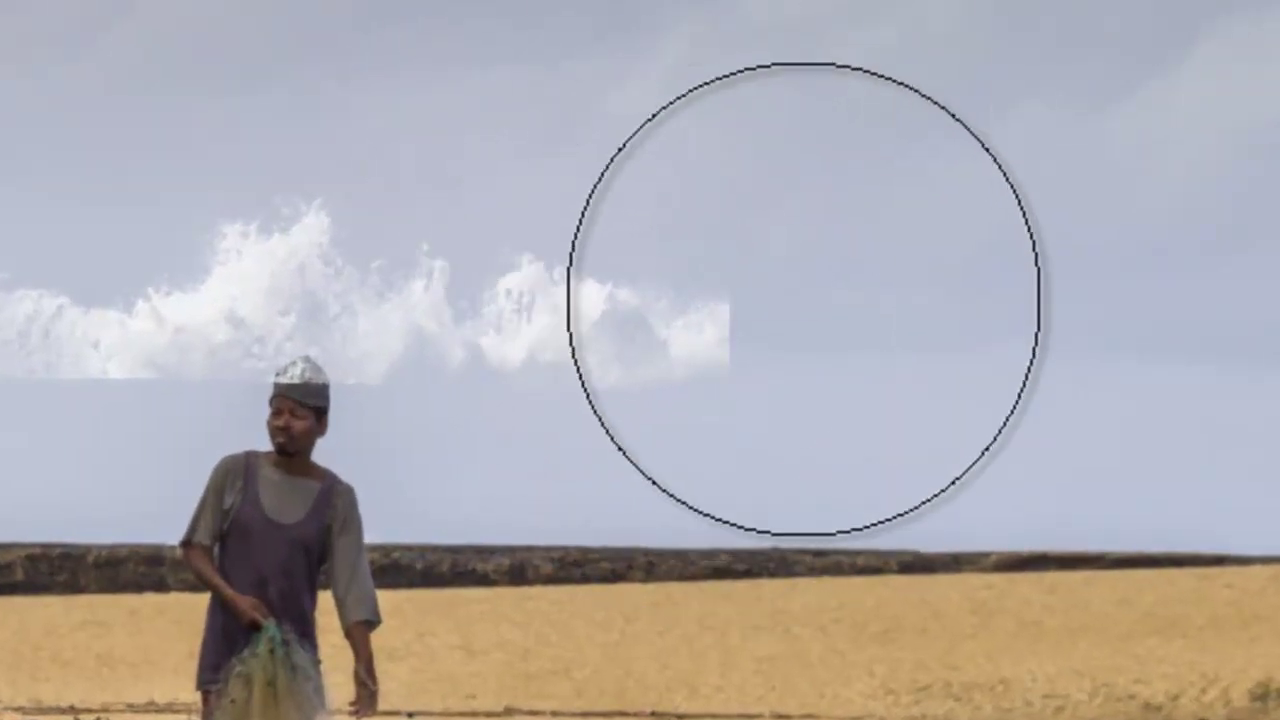
drag(803, 371, 543, 366)
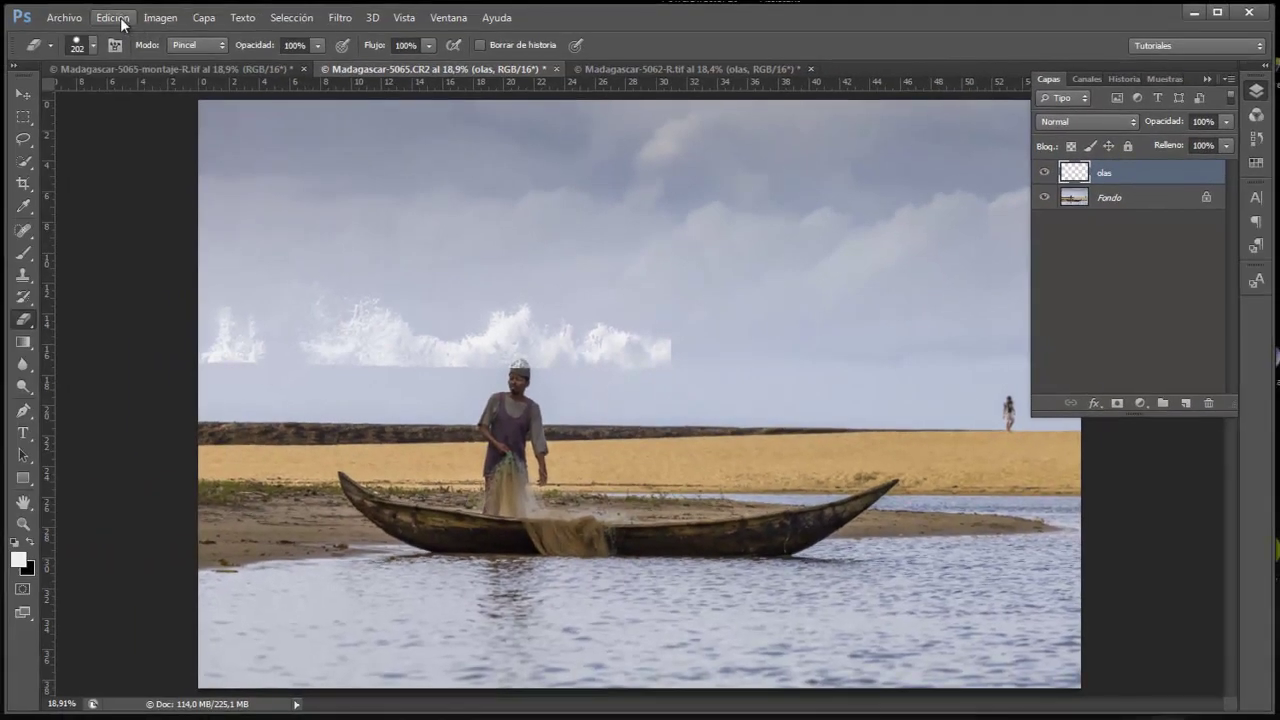
Flip the olas layer horizontally and lower the spray onto the wall behind the fisherman.
click(130, 17)
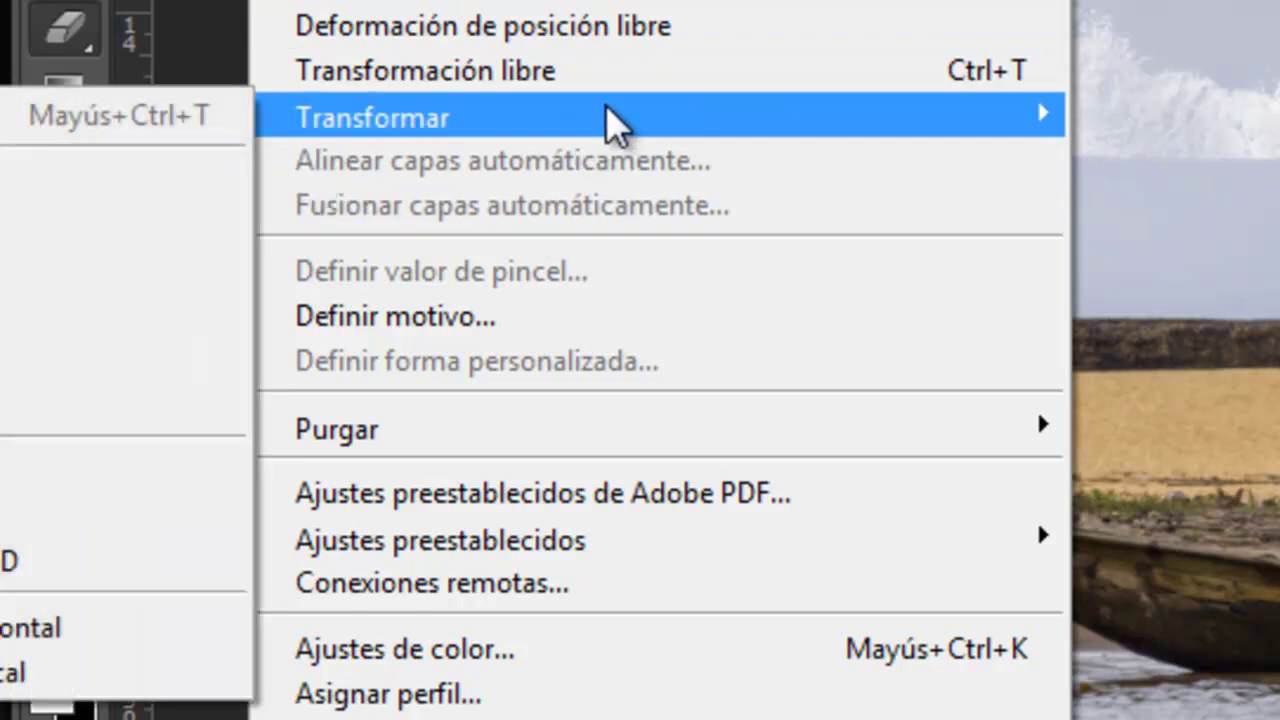
mouse_move(660, 117)
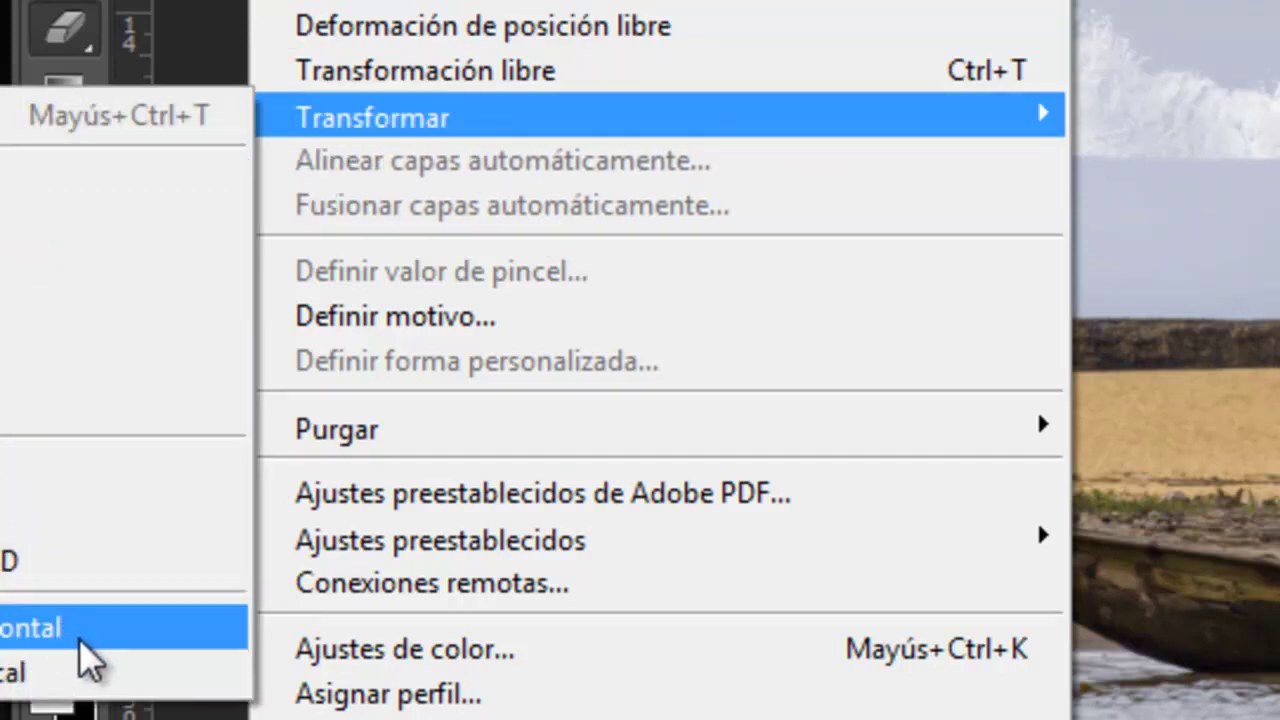
click(100, 628)
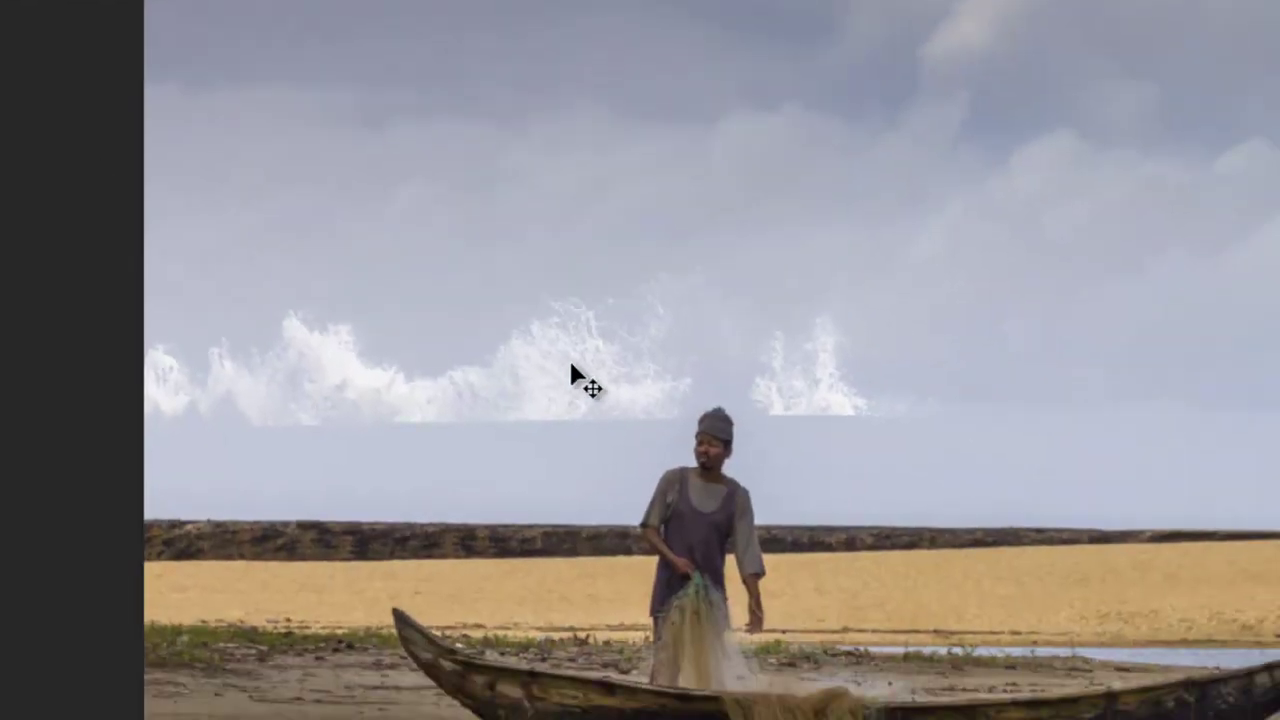
mouse_move(572, 373)
mouse_down()
mouse_move(688, 446)
mouse_move(672, 485)
mouse_up()
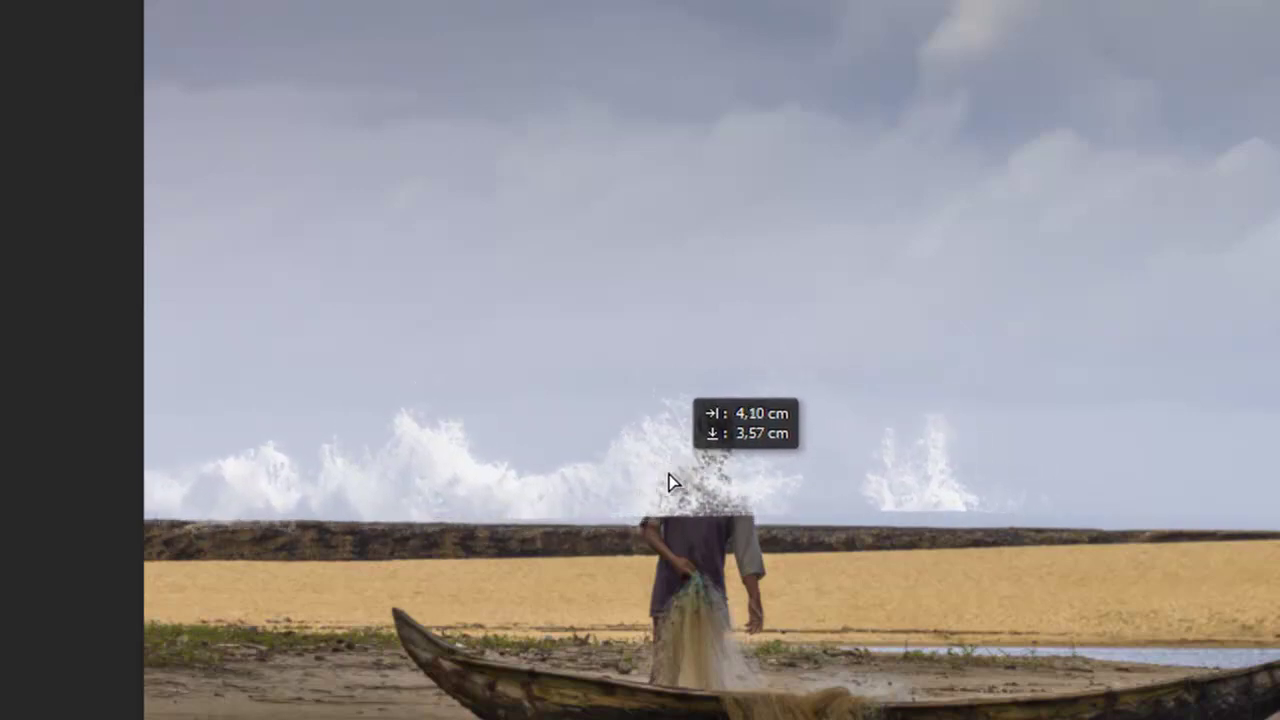
drag(672, 486, 669, 482)
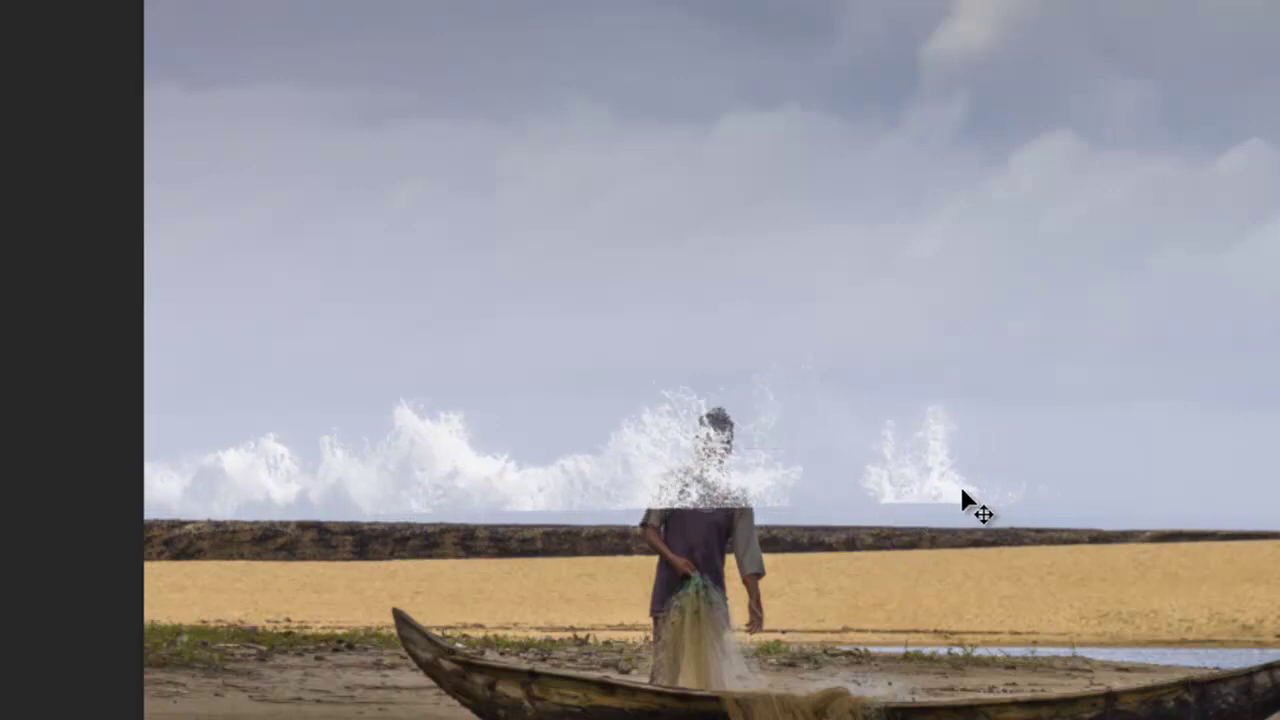
key(ctrl+t)
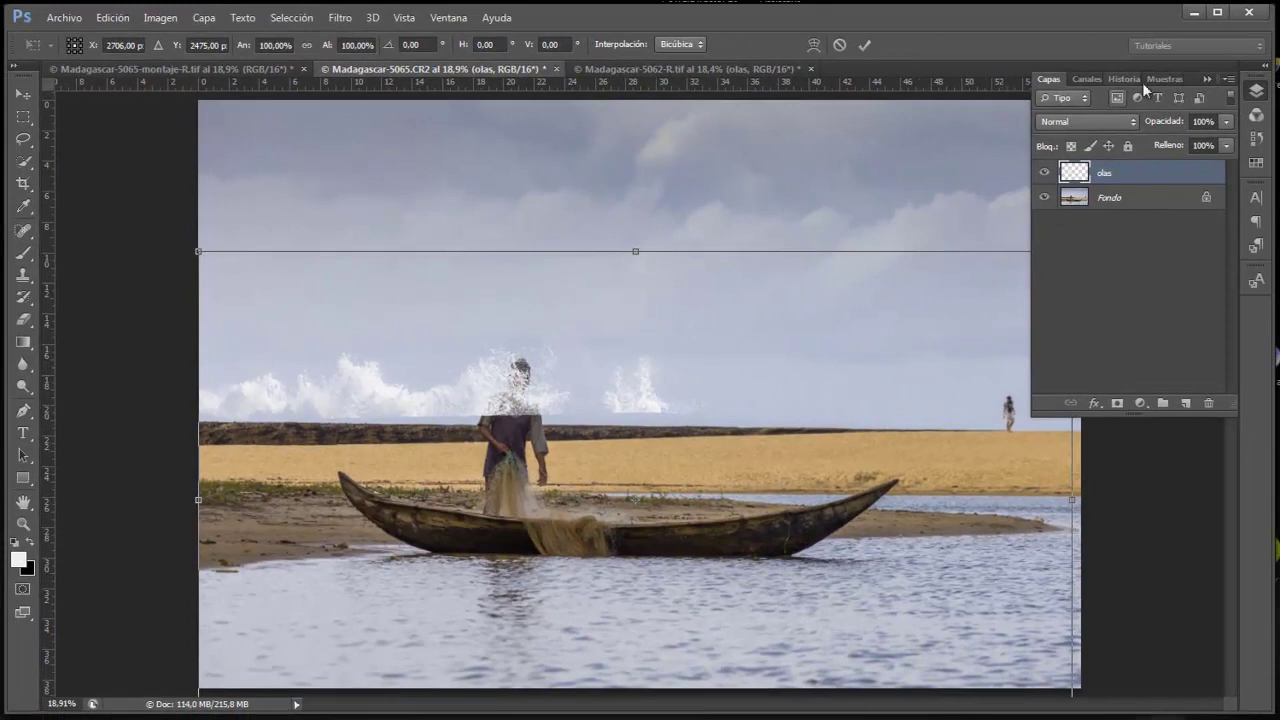
Rotate the olas layer 1.79°, nudge it left and down, and commit.
click(1207, 79)
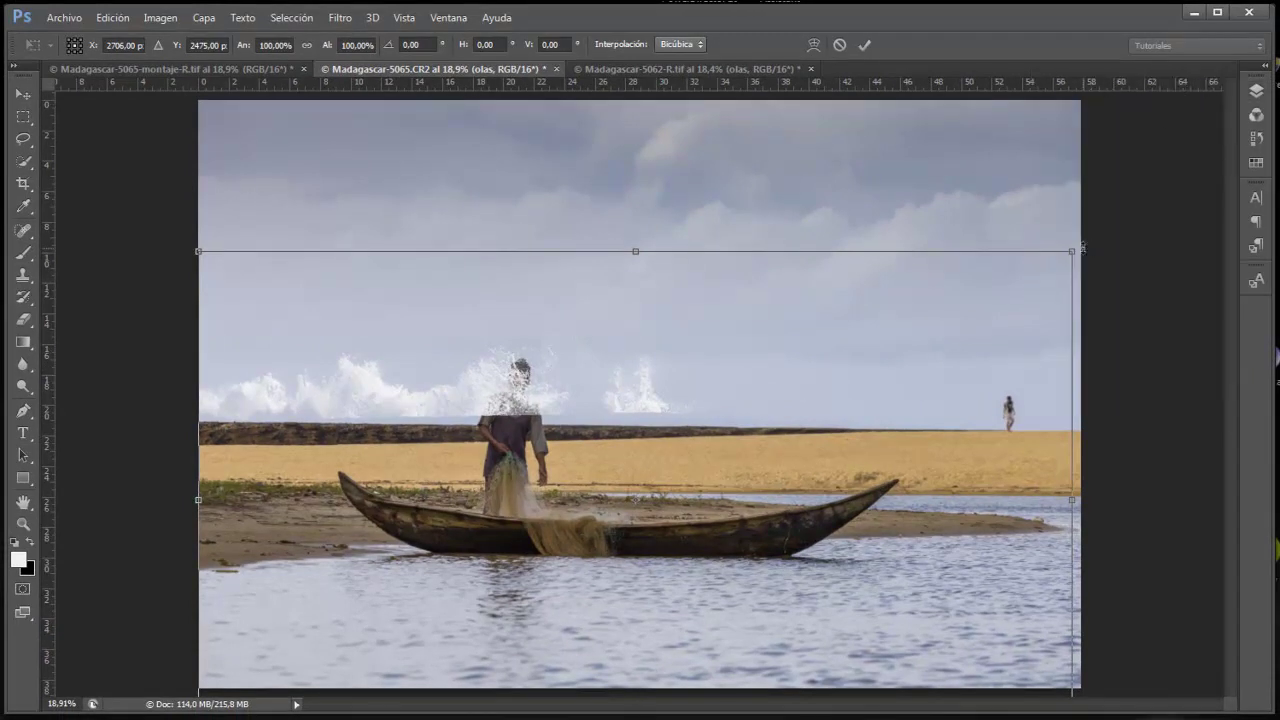
drag(1093, 246, 1105, 254)
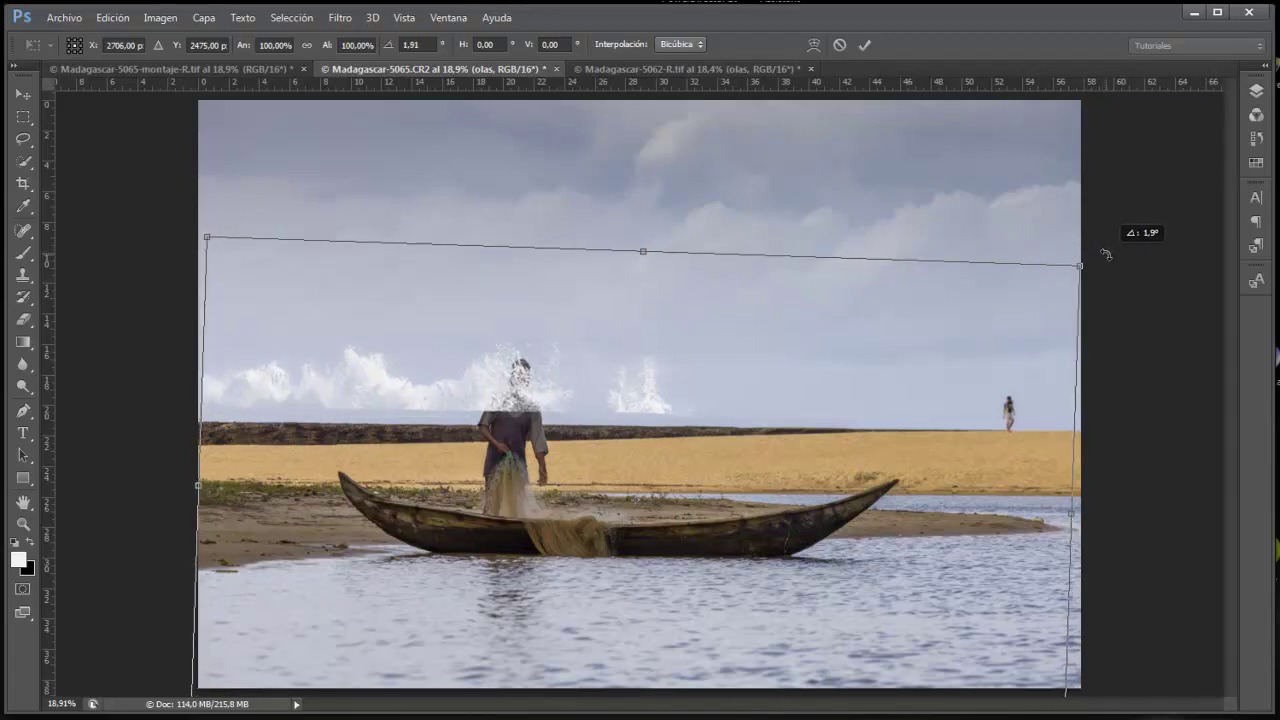
drag(1107, 254, 1107, 250)
drag(680, 395, 663, 407)
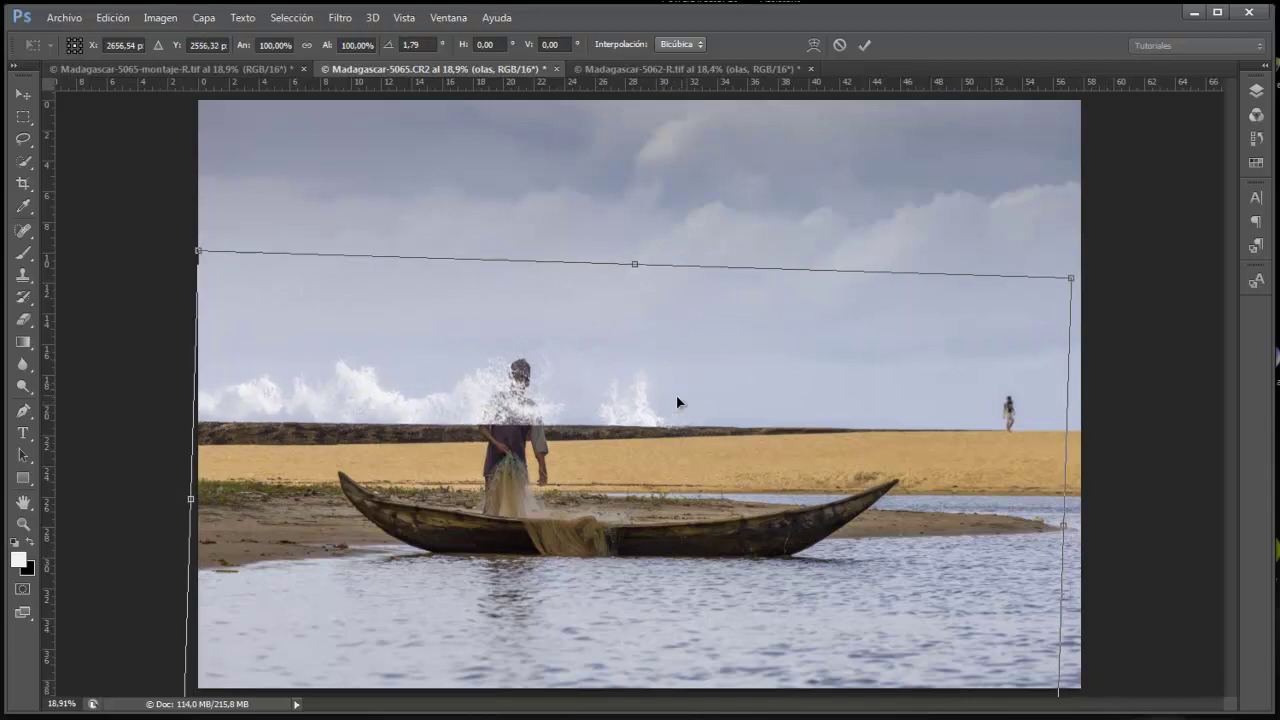
key(Return)
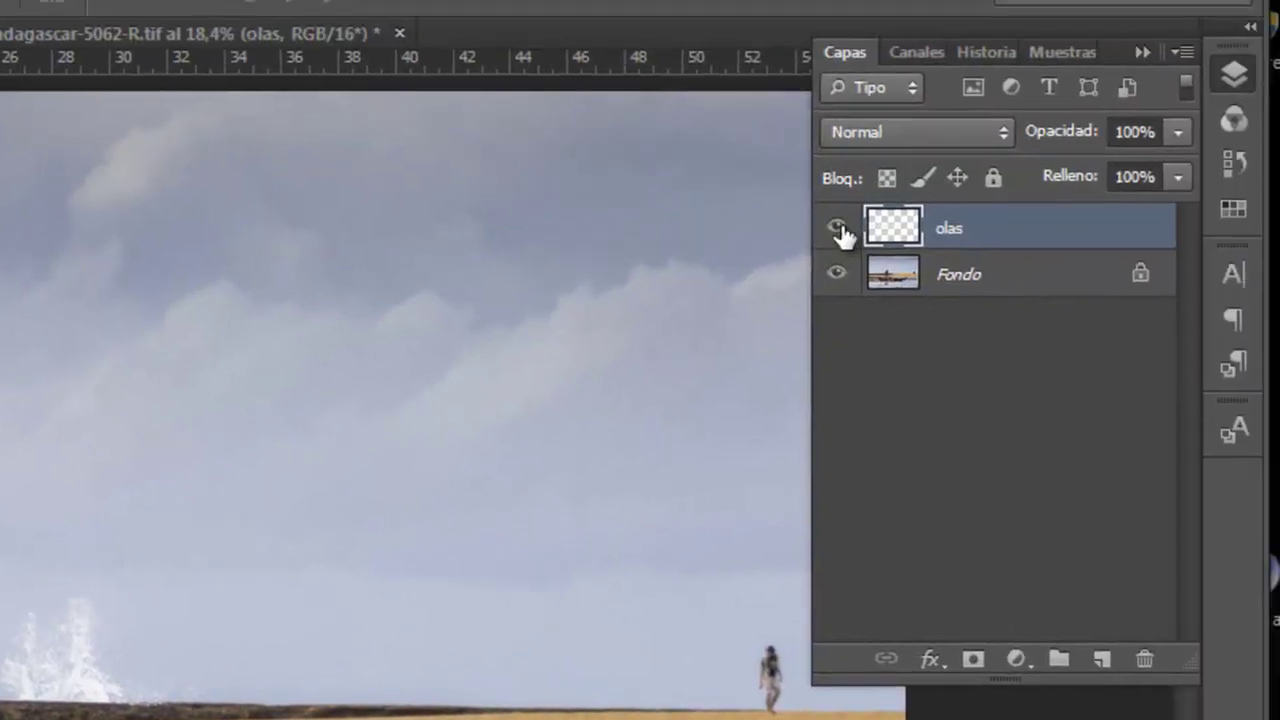
Hide olas and quick-select the fisherman and the dark wall on Fondo.
click(1040, 241)
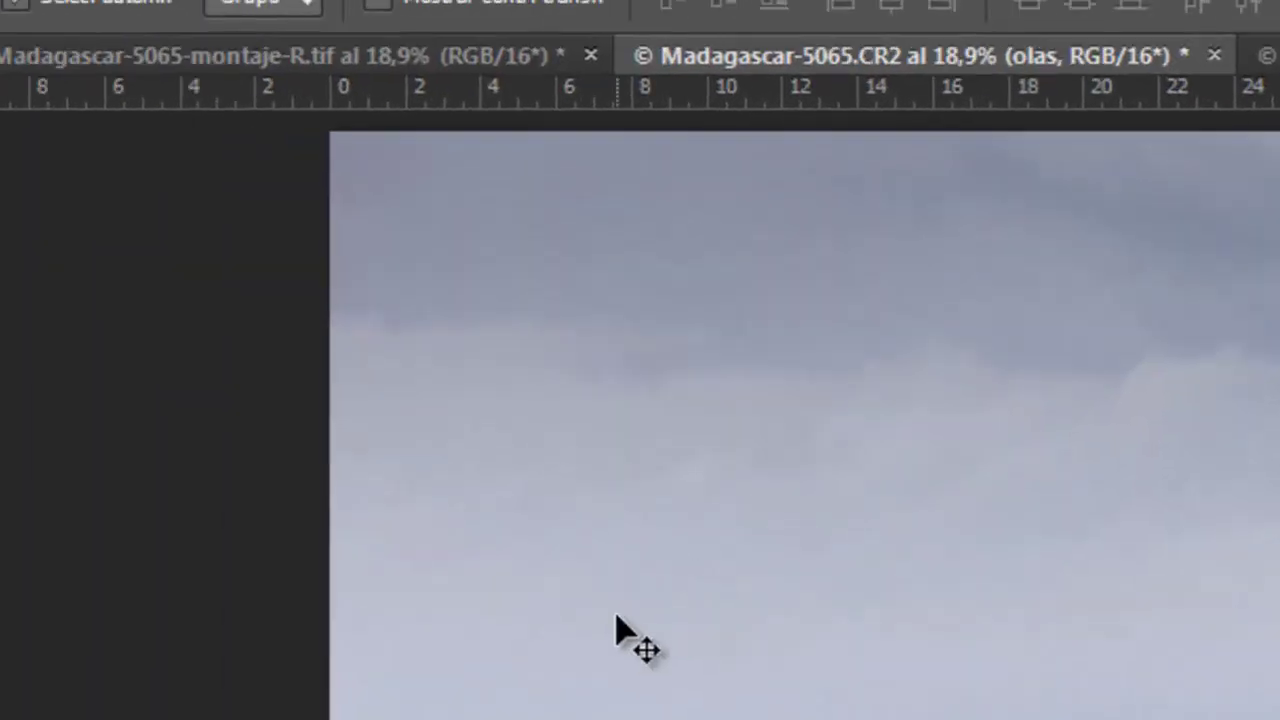
click(52, 293)
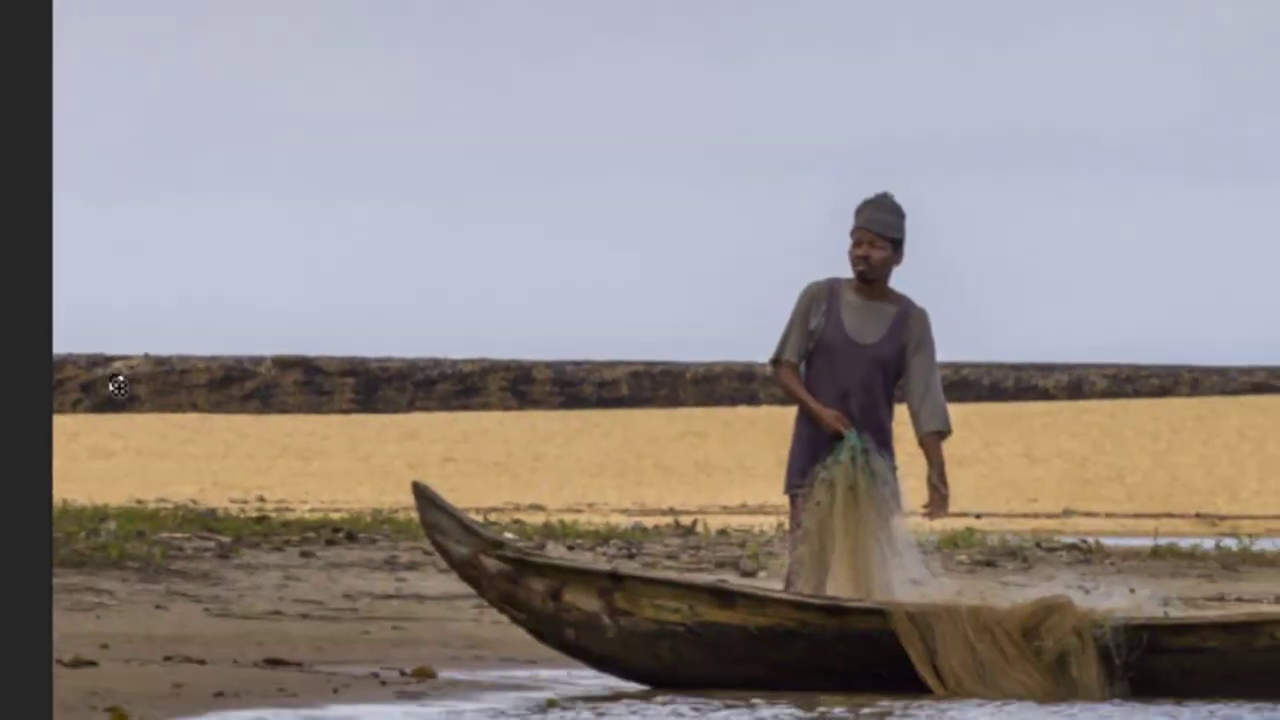
drag(118, 388, 287, 388)
key(ctrl+d)
drag(740, 372, 849, 363)
mouse_move(982, 372)
mouse_down()
mouse_move(957, 383)
mouse_move(1236, 386)
mouse_up()
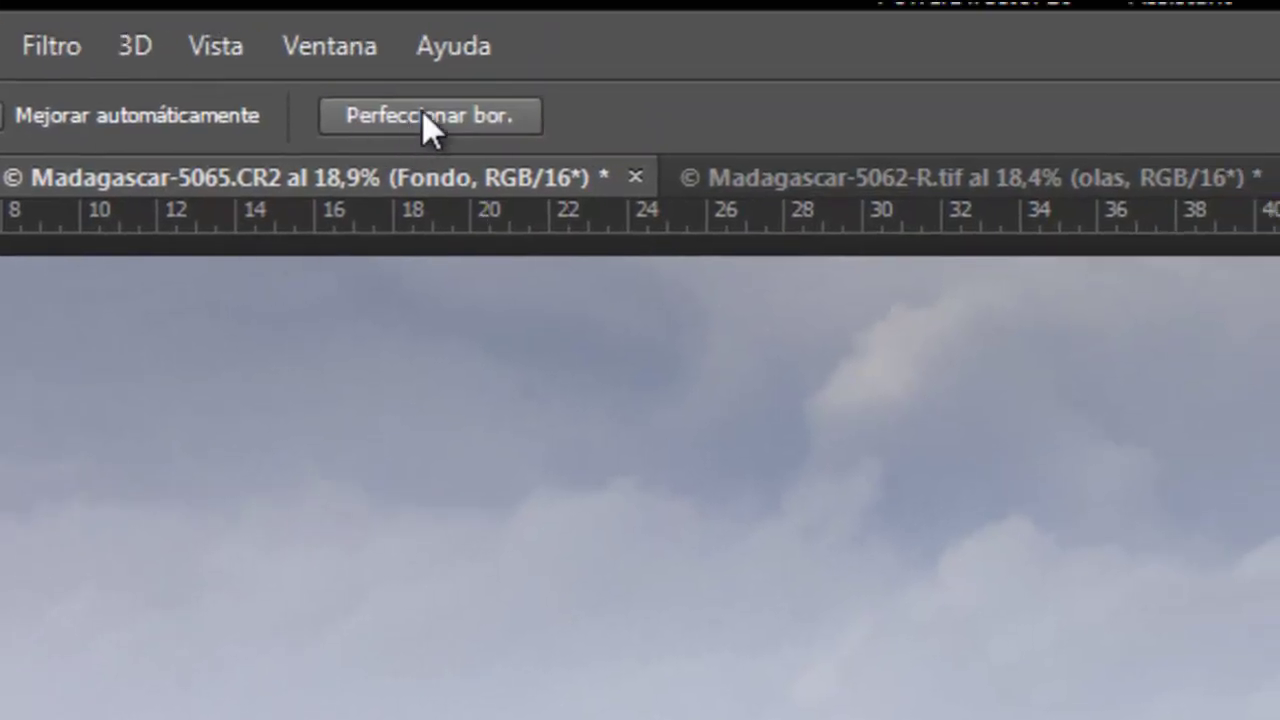
Refine the selection edge using Radio inteligente at an 11.3 px radius.
click(422, 114)
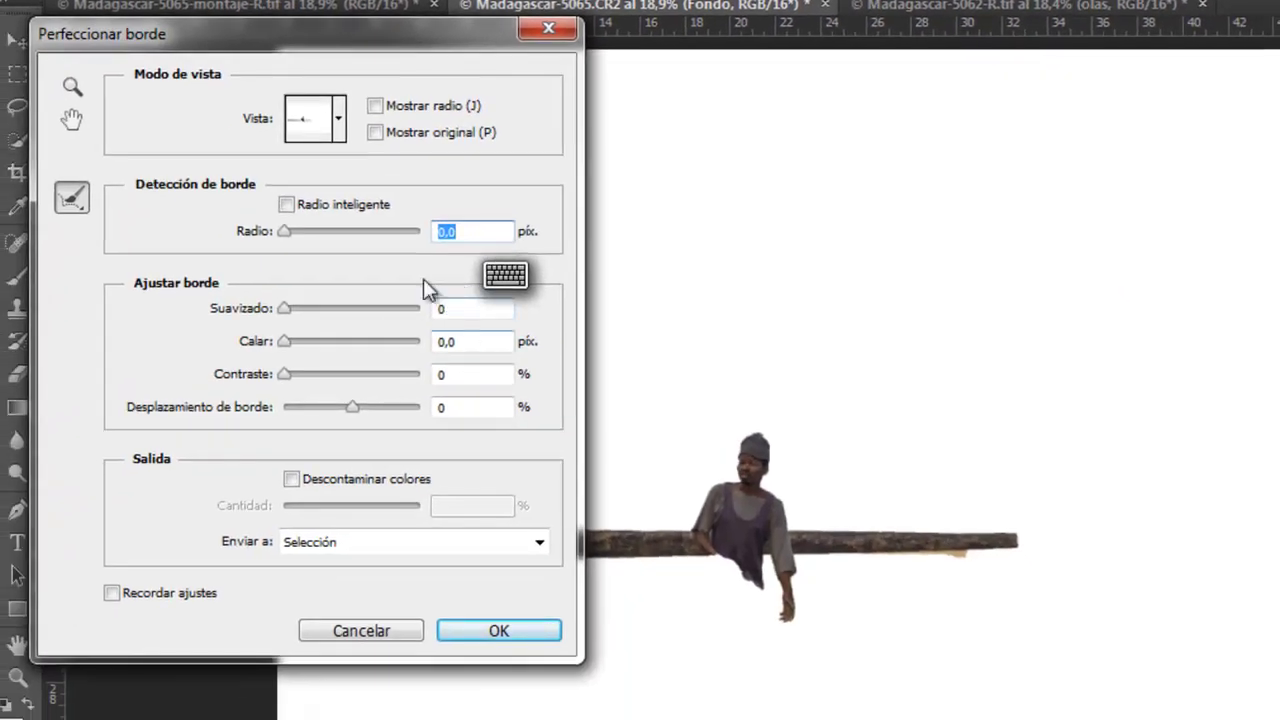
click(287, 205)
drag(287, 233, 338, 230)
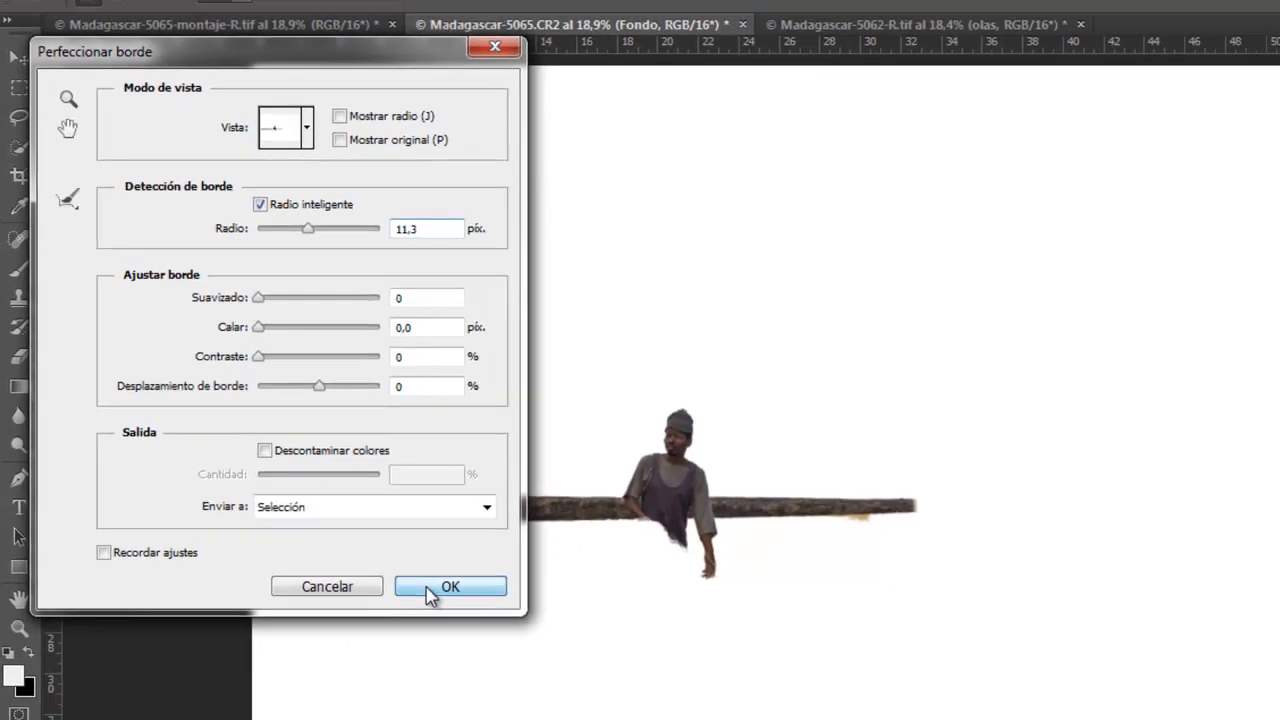
click(495, 628)
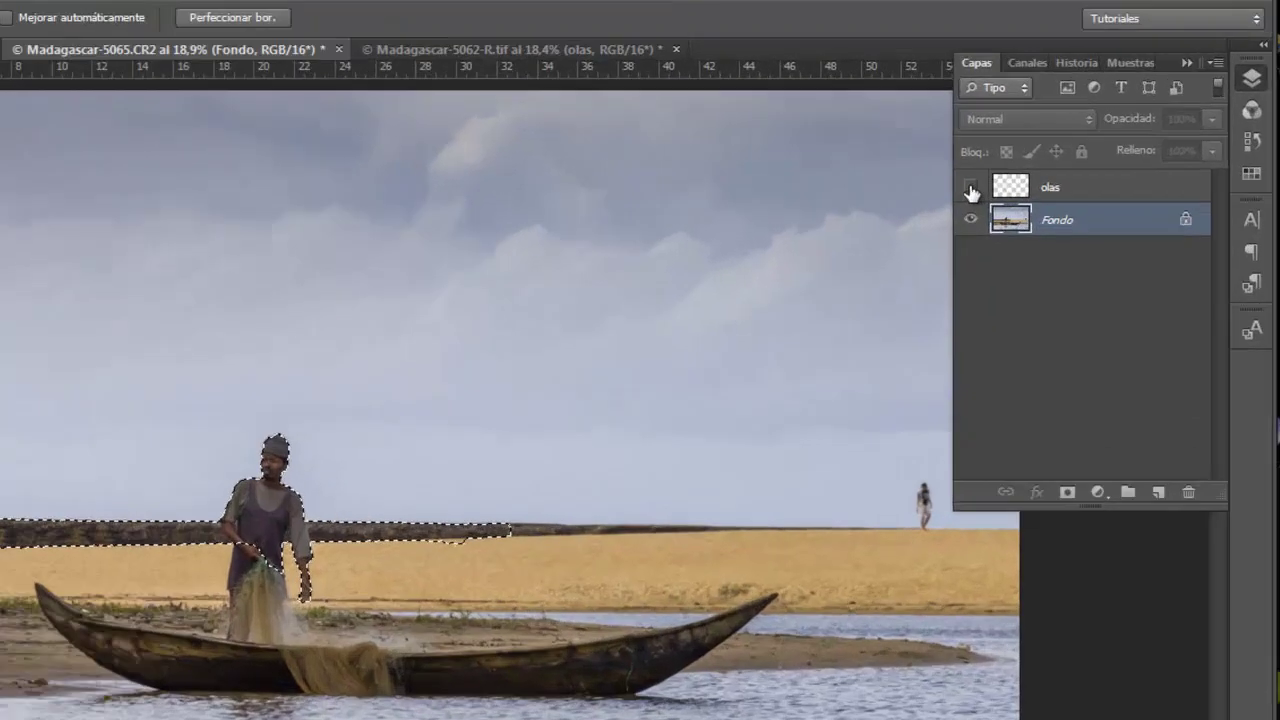
Show and select olas, add a mask from the selection and invert it.
click(970, 188)
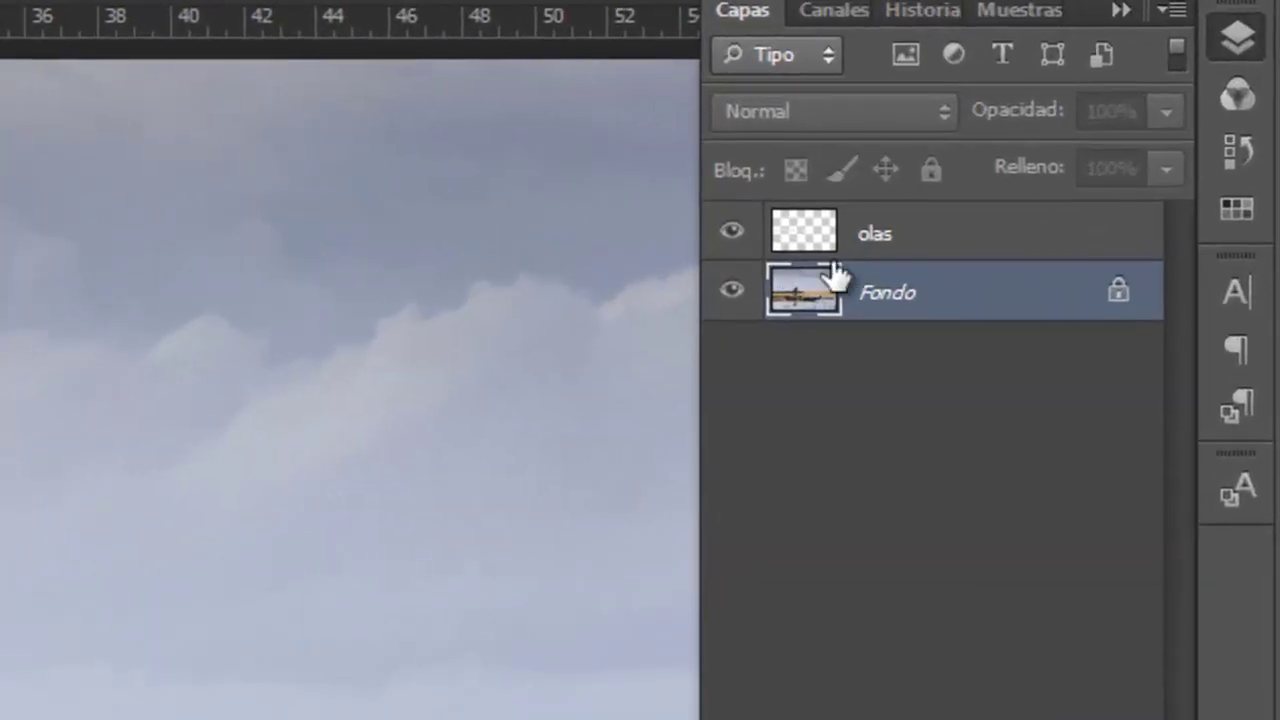
click(873, 255)
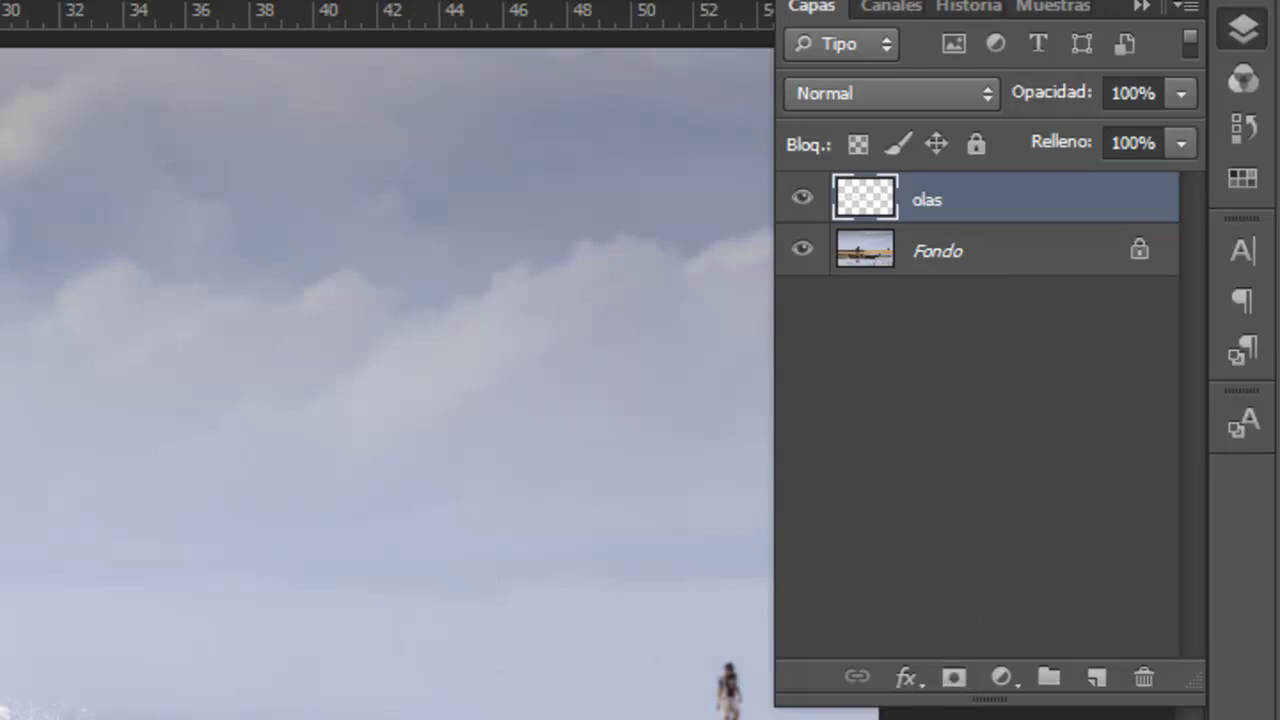
click(955, 680)
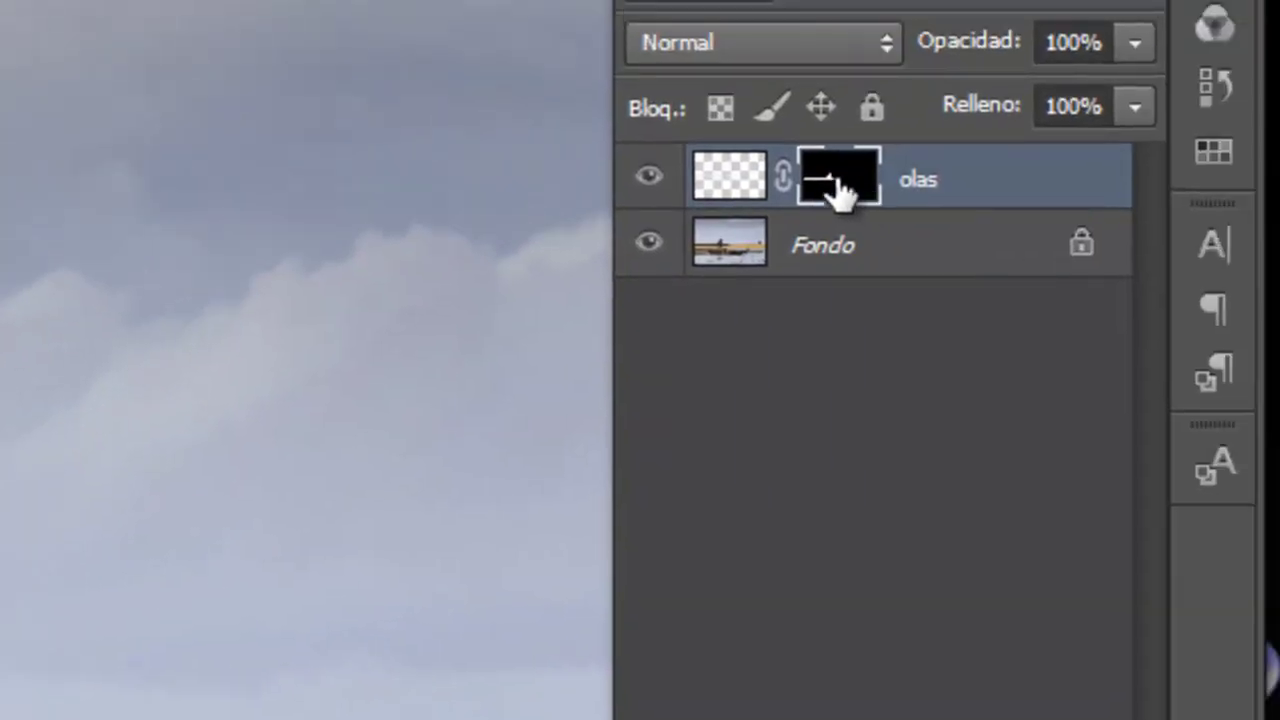
key(ctrl+i)
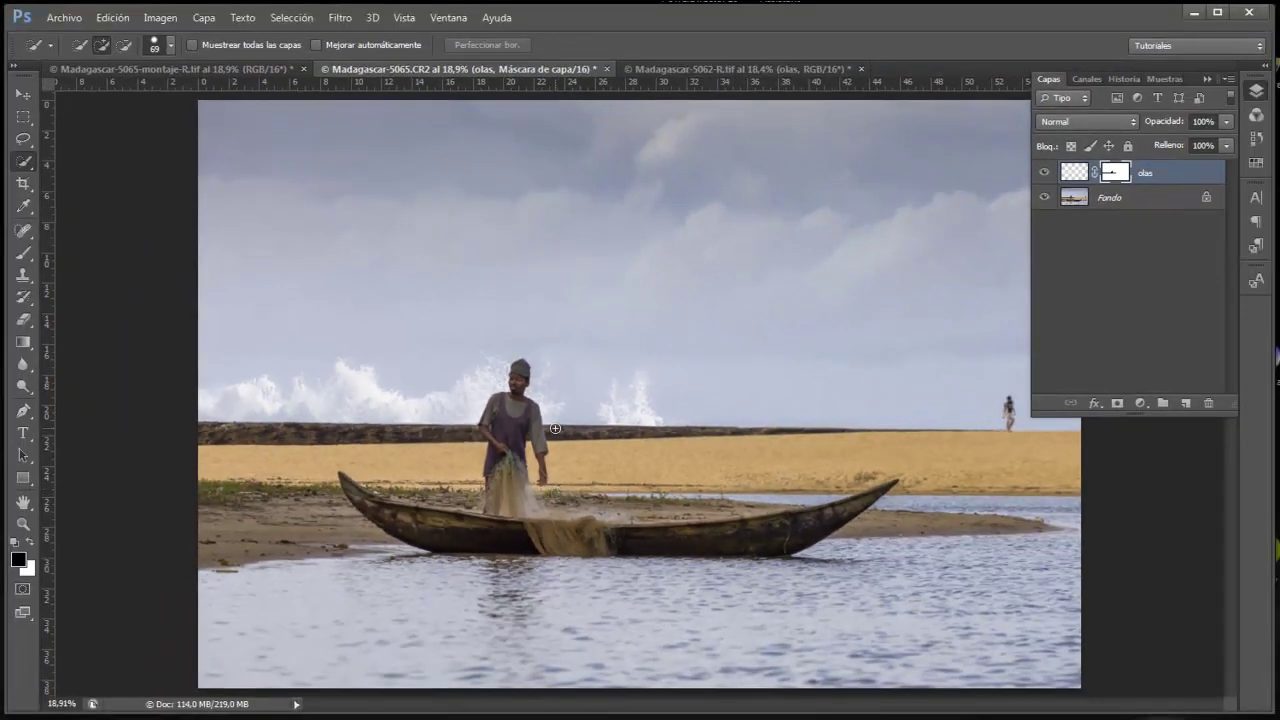
Zoom to 66.7% and pan across the fisherman to inspect the masked spray edges.
key(ctrl+plus)
key(ctrl+plus)
key(ctrl+plus)
key(ctrl+plus)
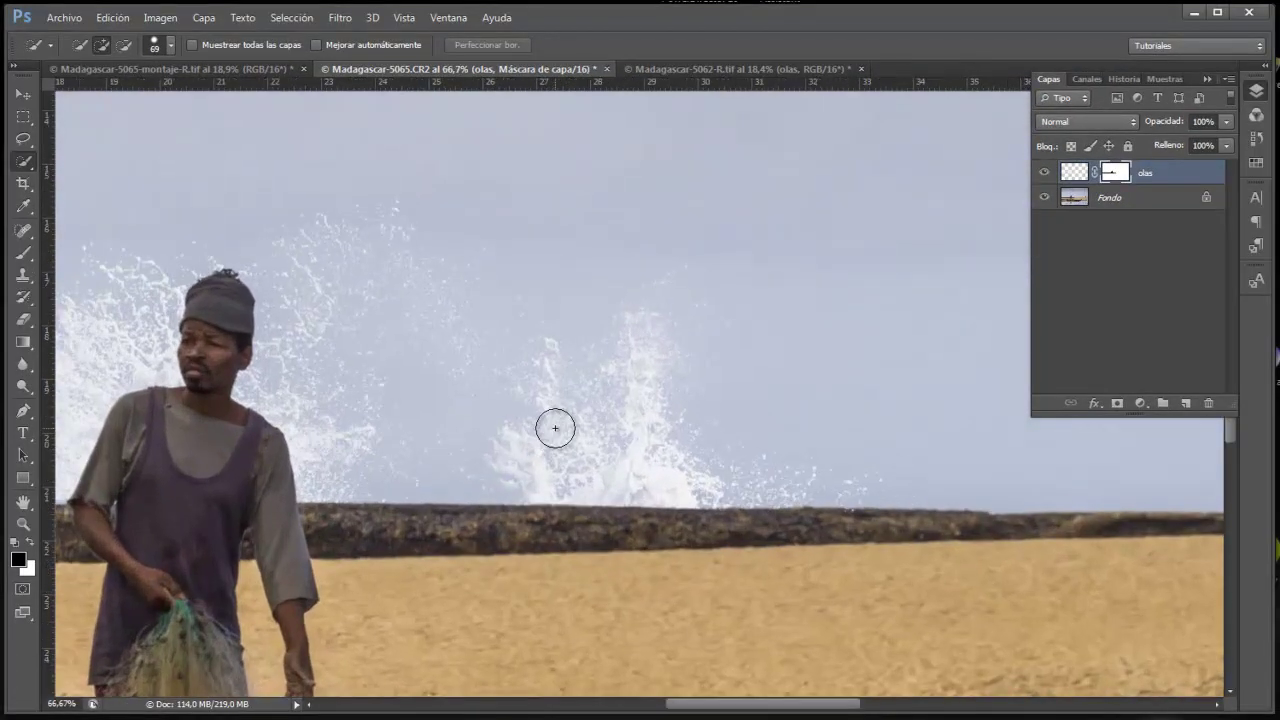
scroll(910, 510, left, 3)
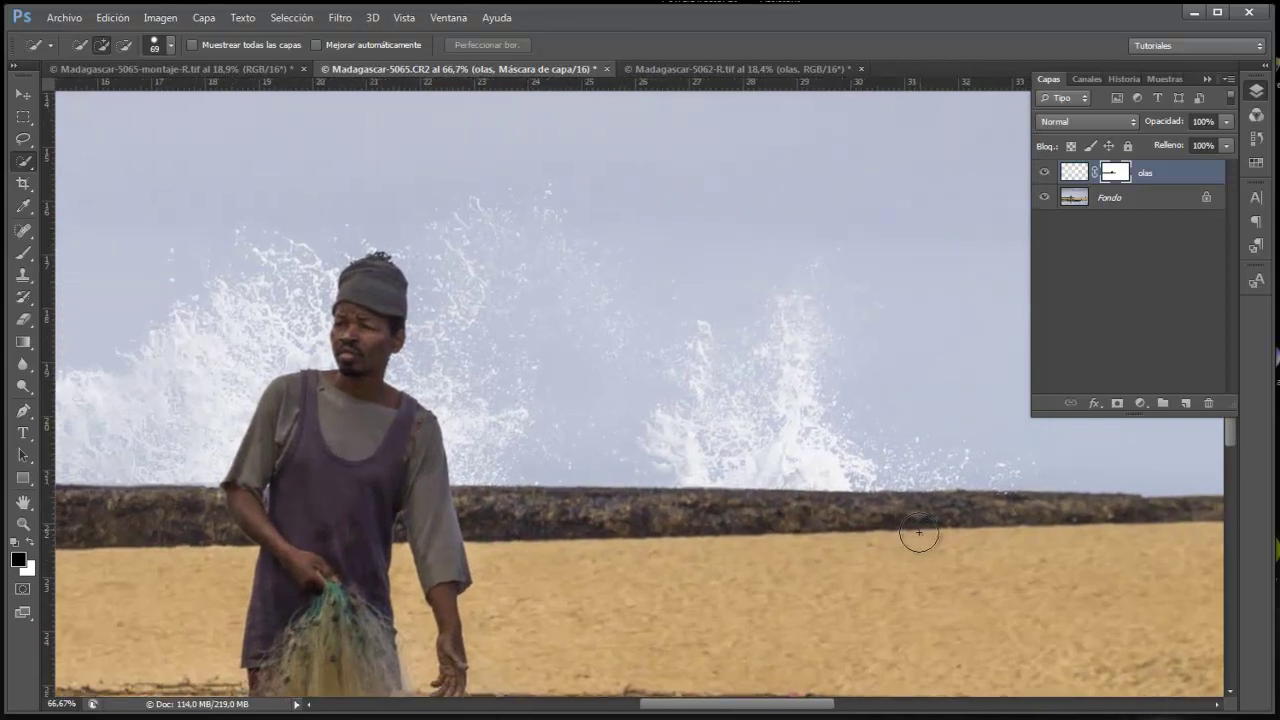